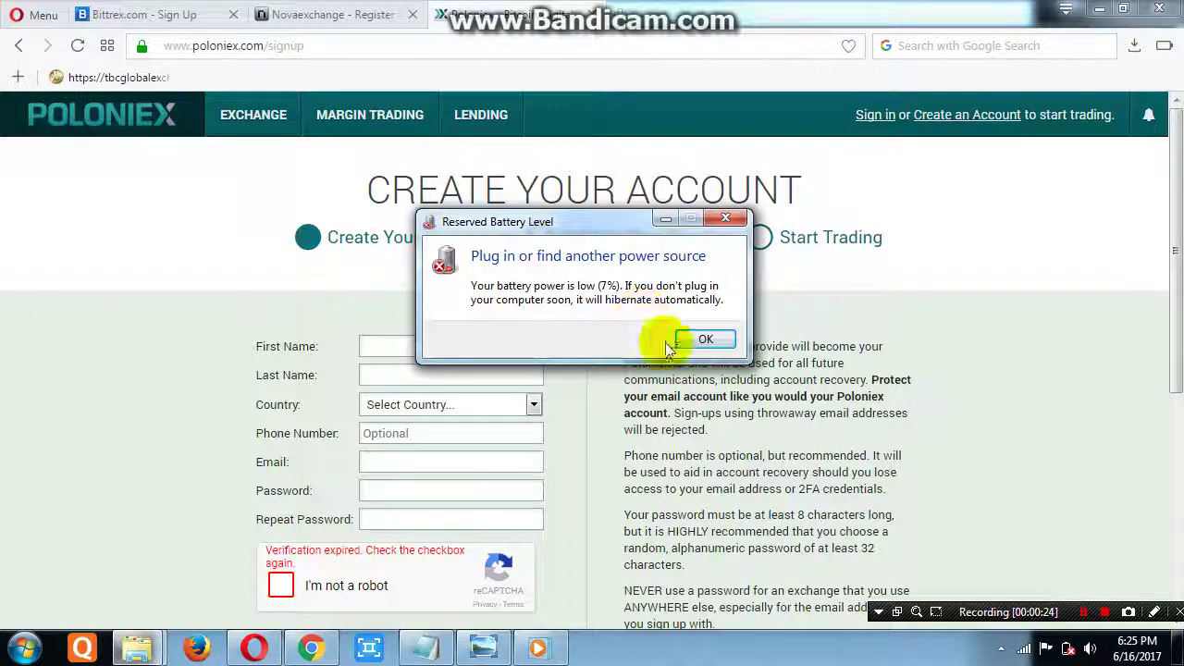
# Step: Dismiss the low-battery warning and highlight the web address of the Poloniex sign-up page
pyautogui.click(696, 340)
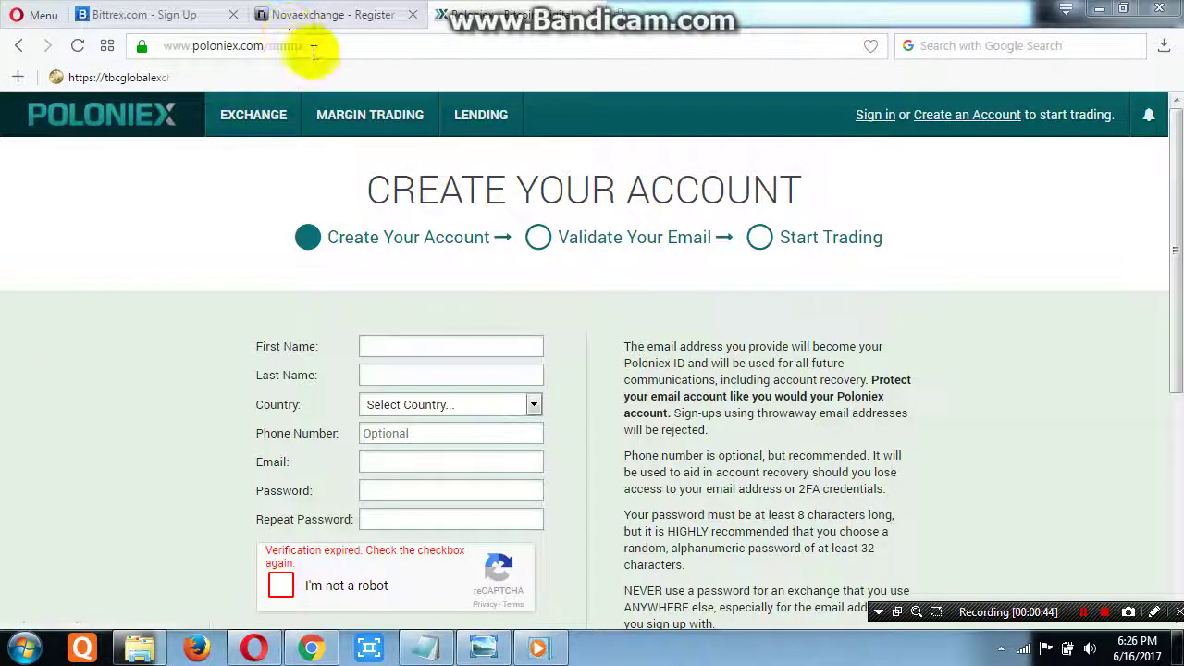
pyautogui.moveTo(299, 45); pyautogui.dragTo(158, 45)
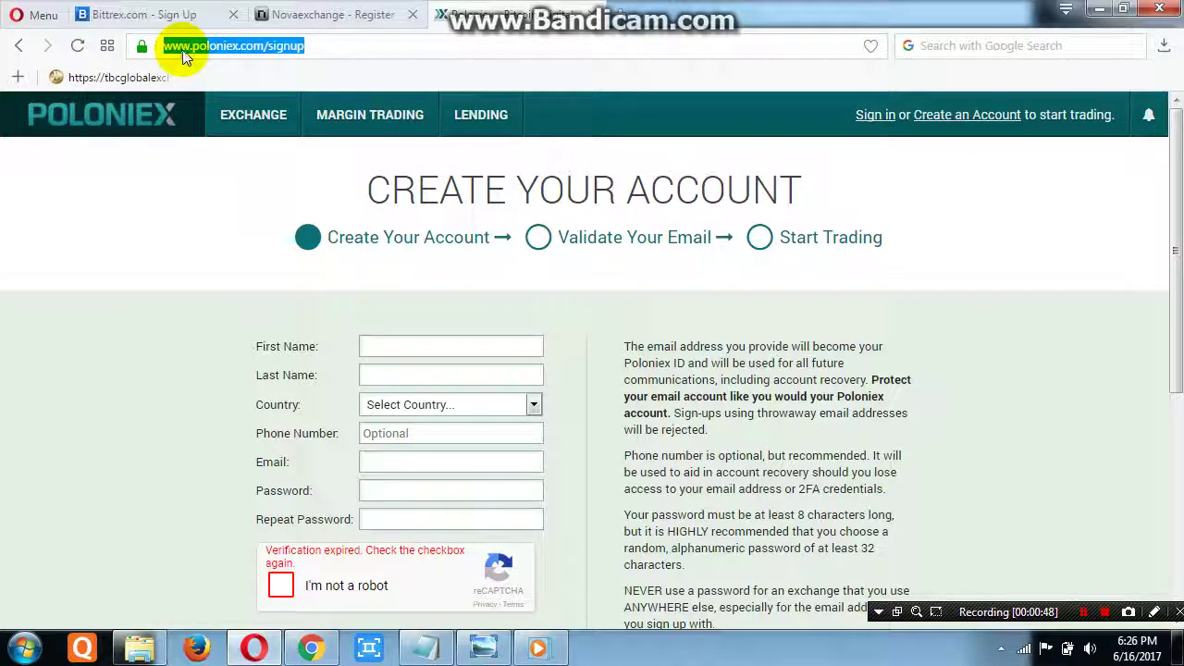
pyautogui.click(300, 45)
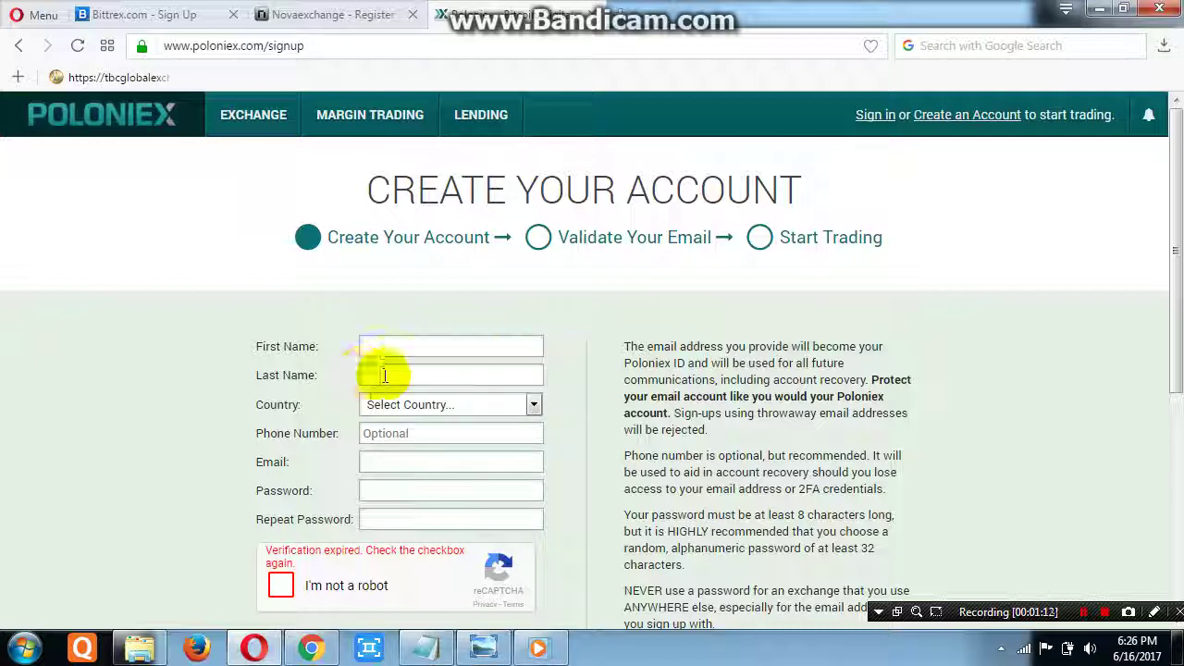
pyautogui.click(524, 407)
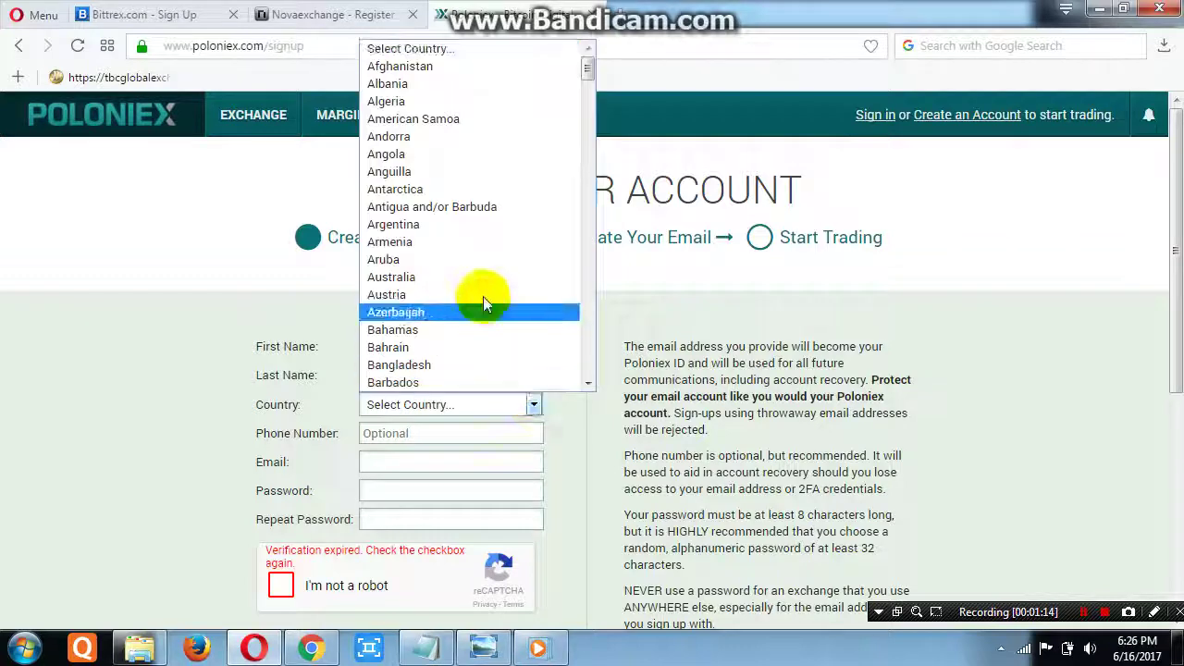
pyautogui.scroll(-10, 483, 296)
pyautogui.scroll(-12, 476, 283)
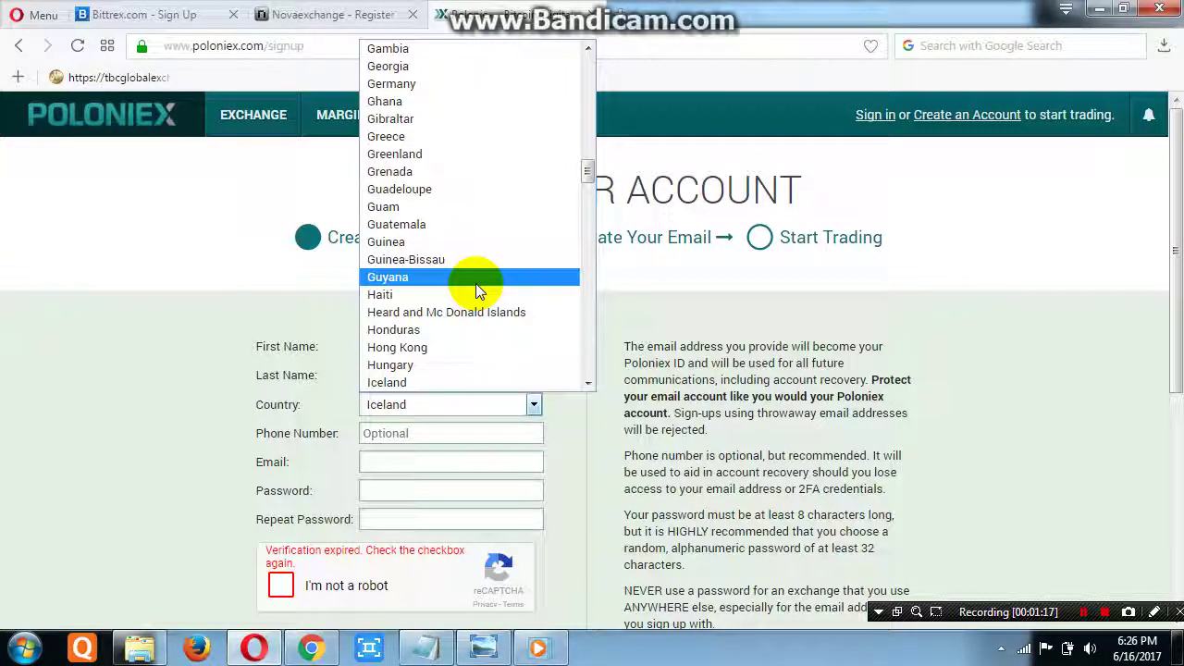
pyautogui.click(428, 383)
pyautogui.scroll(-1, 419, 379)
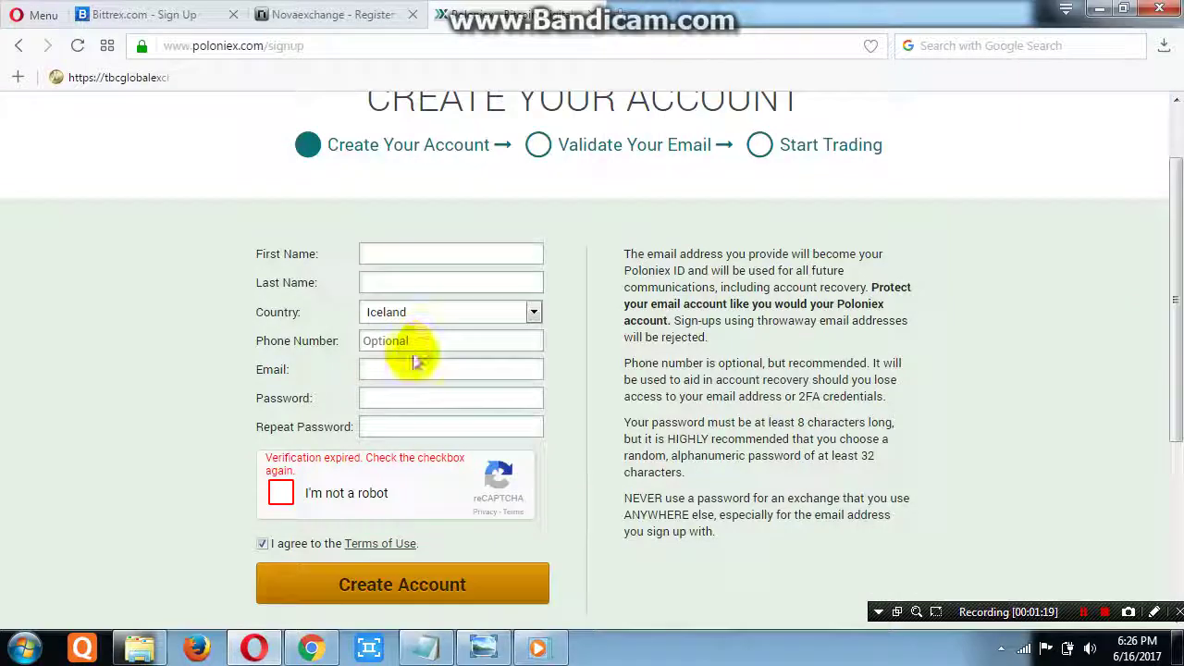
# Step: Set the country in the Poloniex sign-up form to India
pyautogui.click(533, 314)
pyautogui.scroll(-5, 497, 419)
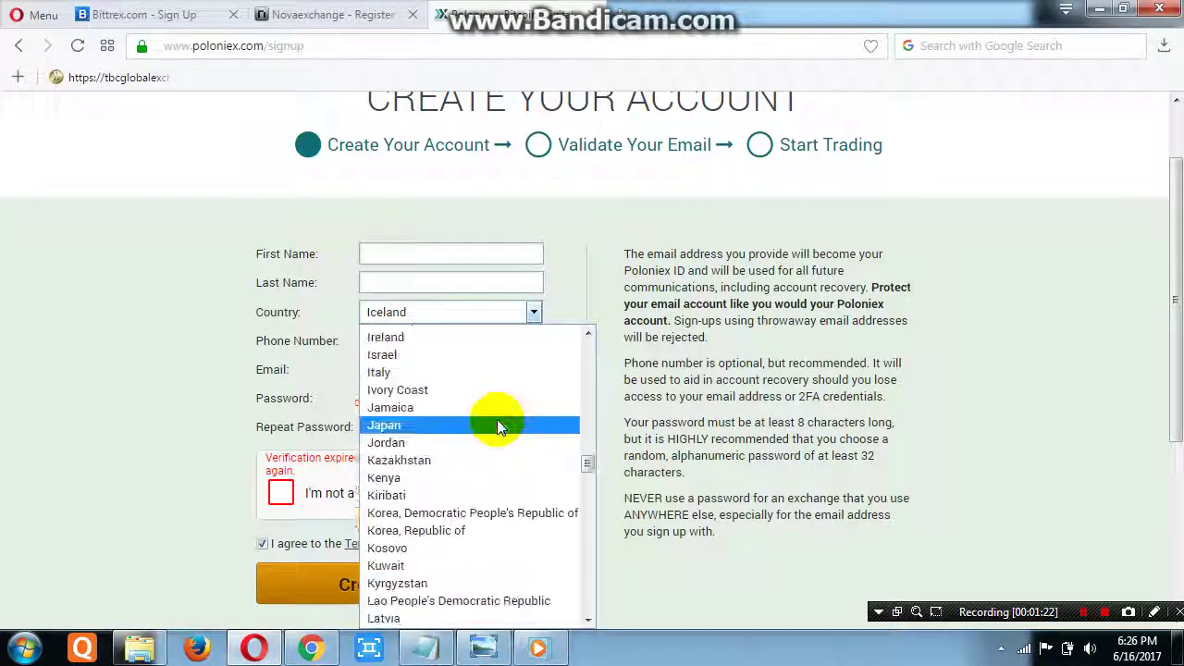
pyautogui.scroll(2, 497, 420)
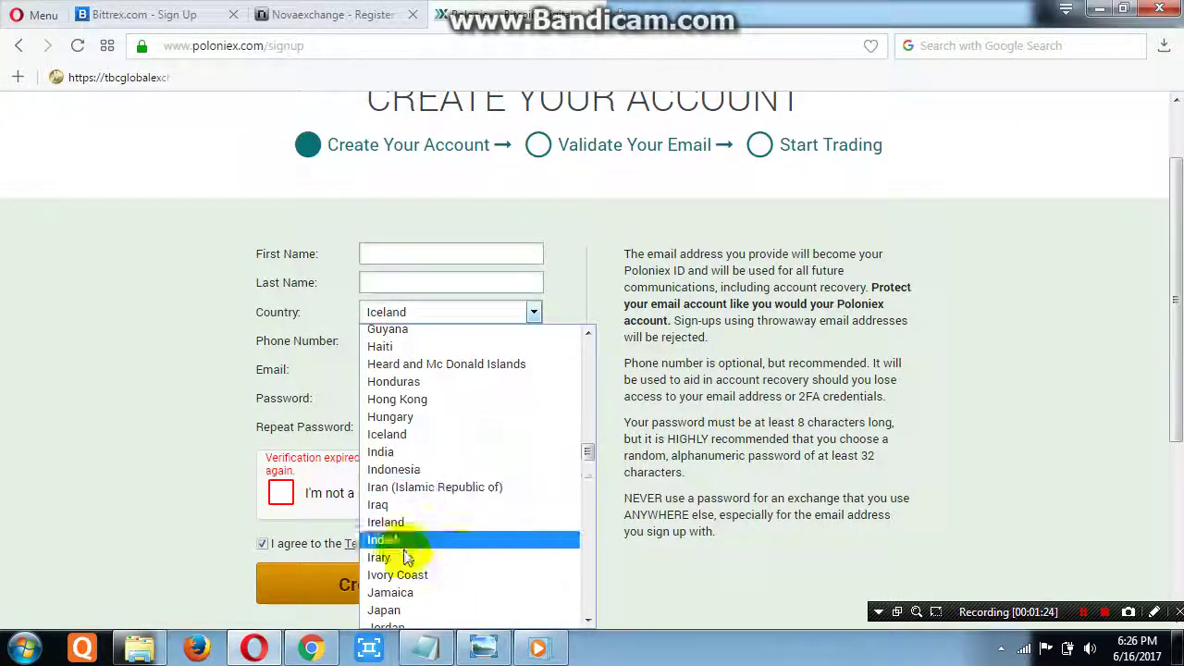
pyautogui.click(389, 451)
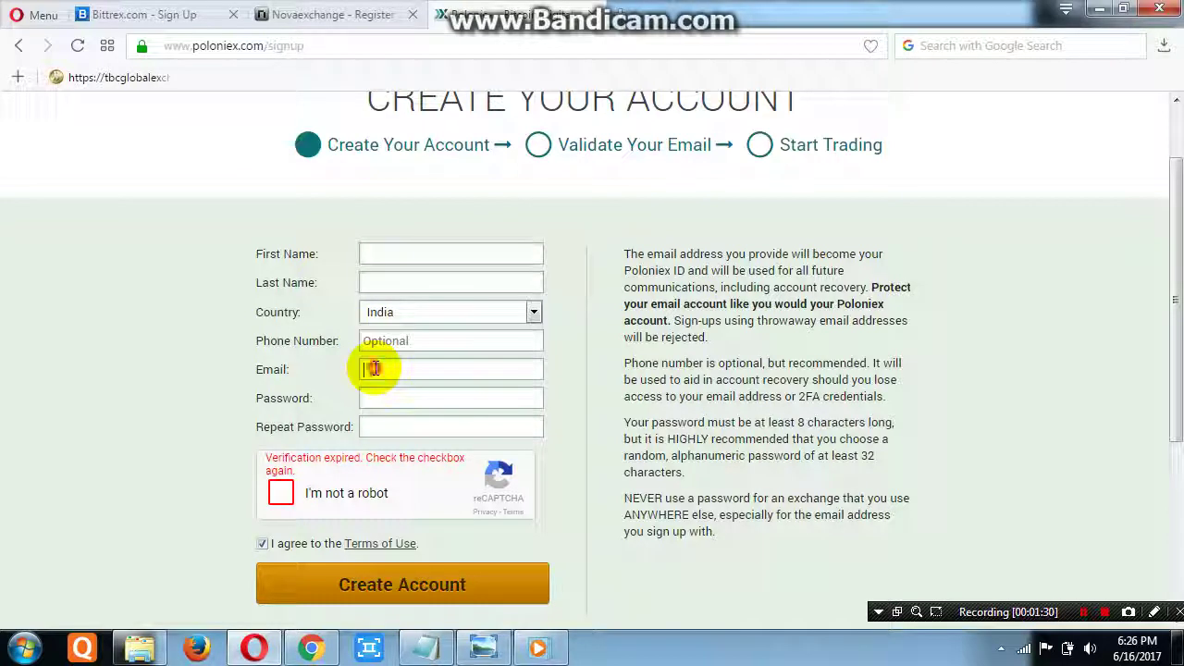
# Step: Visit the Email, Password and Repeat Password fields without filling them, and complete the "I'm not a robot" check
pyautogui.click(371, 370)
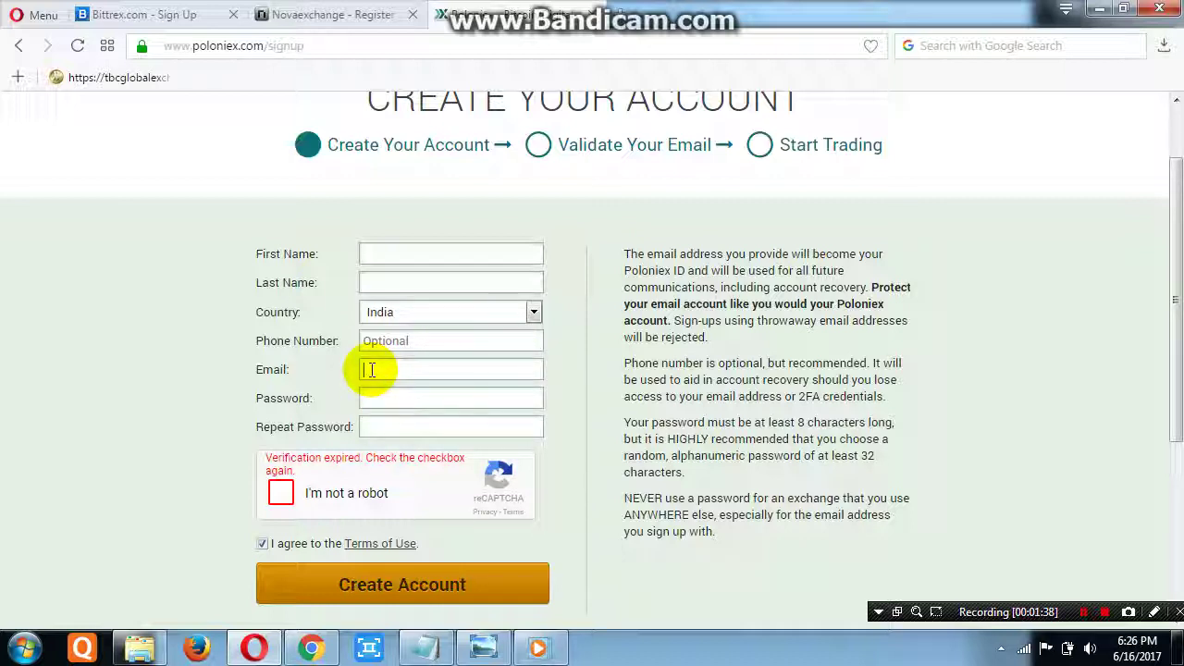
pyautogui.click(398, 396)
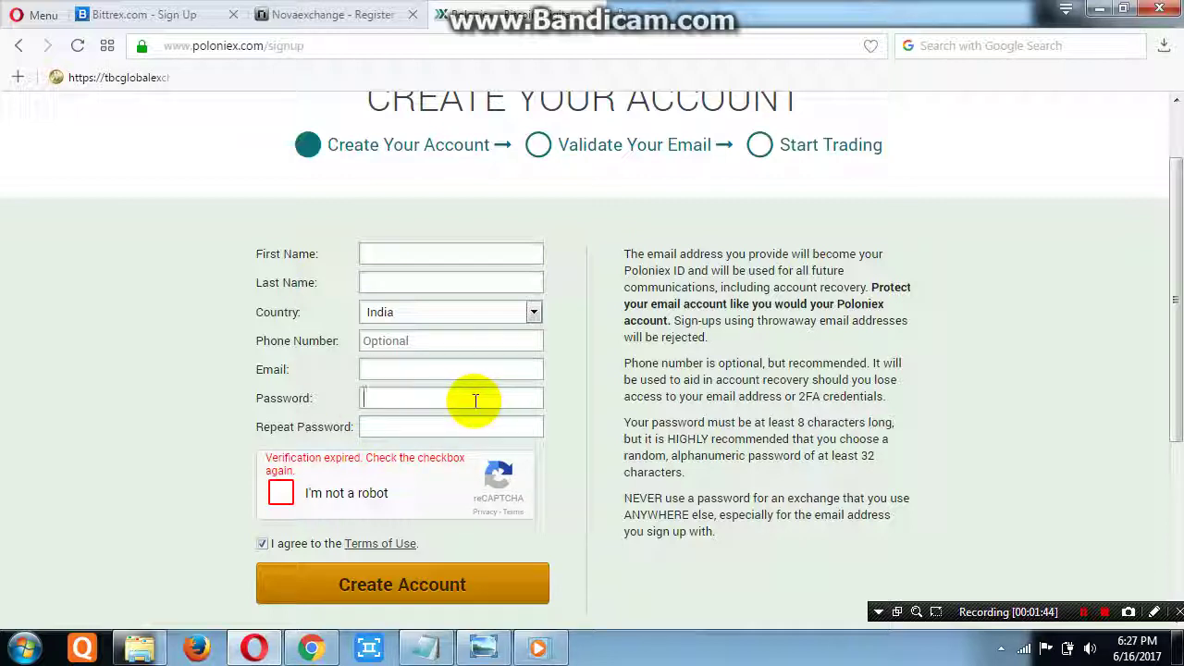
pyautogui.click(368, 427)
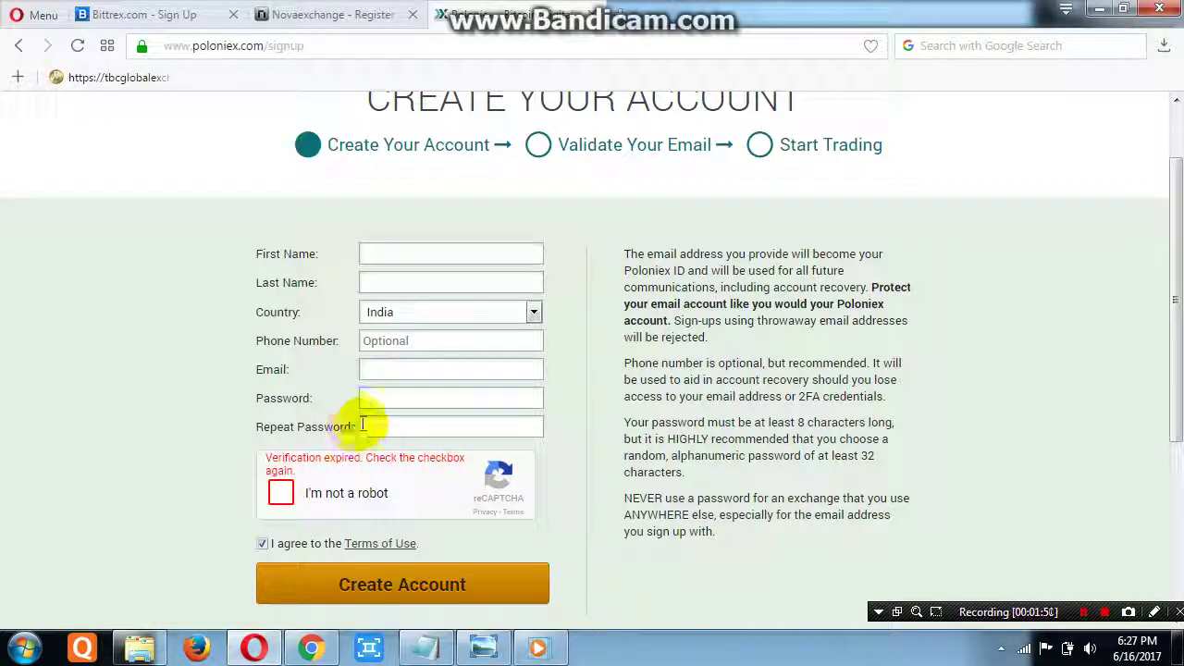
pyautogui.click(282, 493)
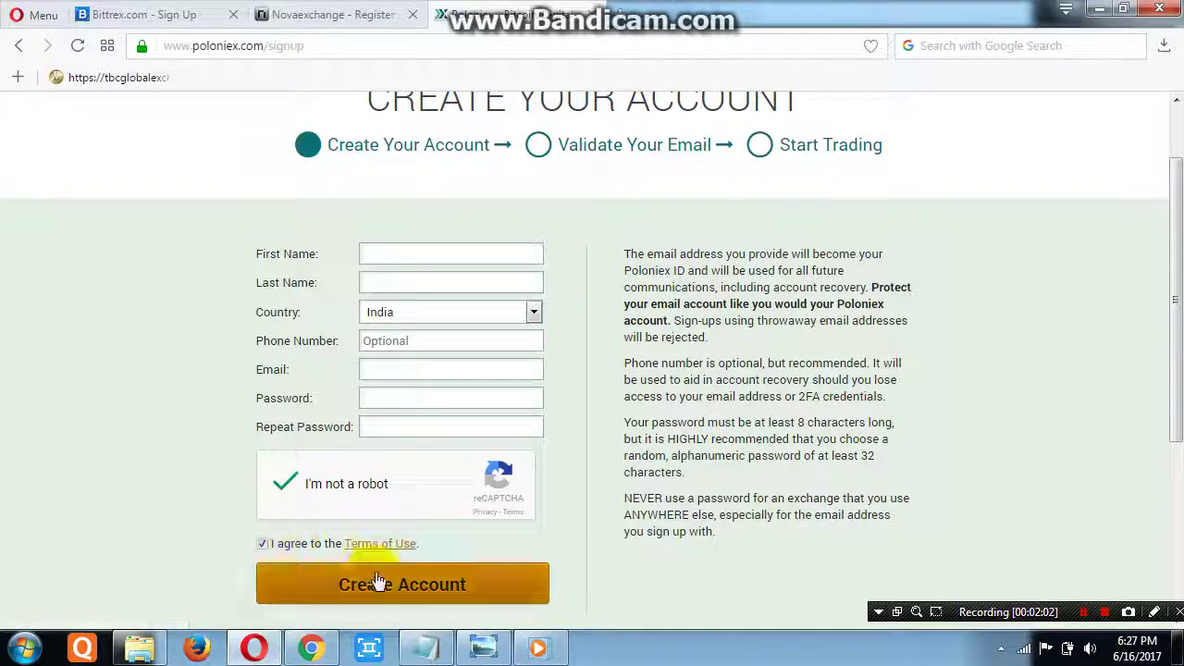
# Step: Highlight the sign-up notes on how the email address is used and on protecting the email account
pyautogui.scroll(-1, 398, 572)
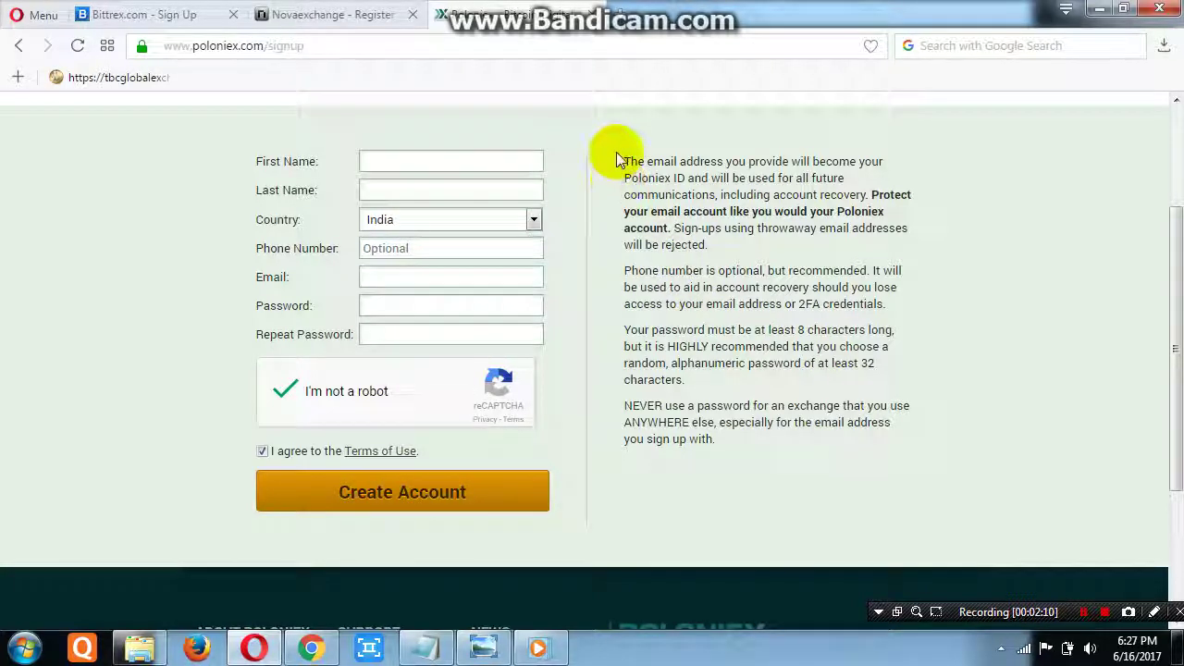
pyautogui.moveTo(618, 159); pyautogui.dragTo(932, 244)
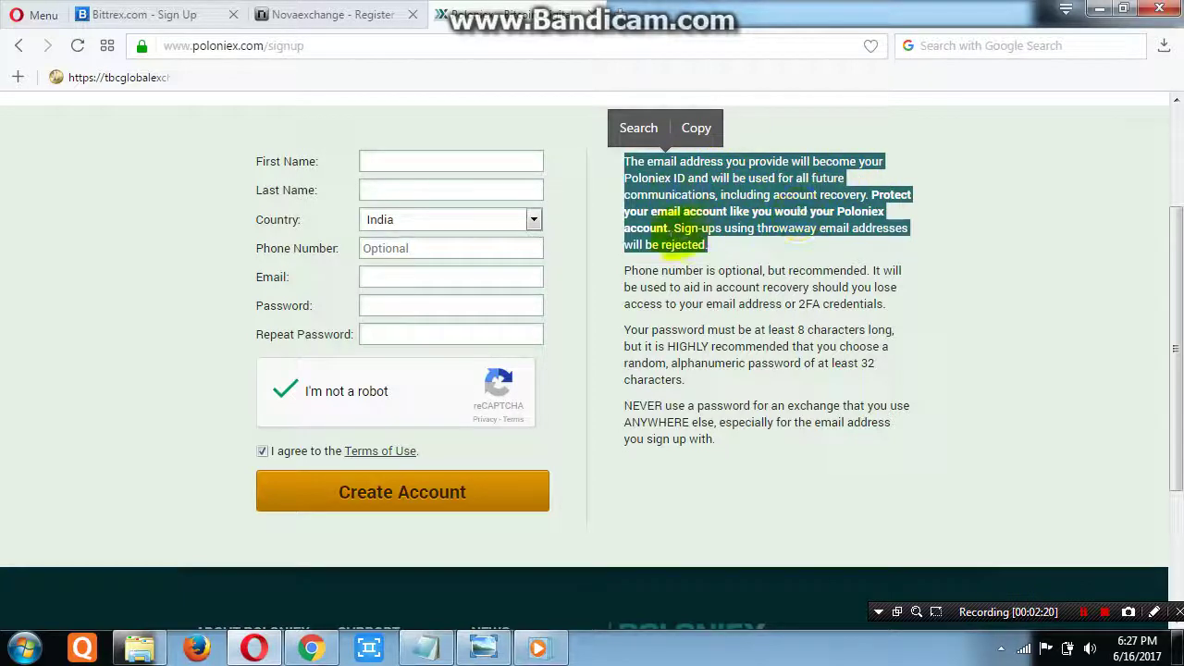
pyautogui.moveTo(622, 286); pyautogui.dragTo(694, 289)
pyautogui.moveTo(620, 202); pyautogui.dragTo(910, 231)
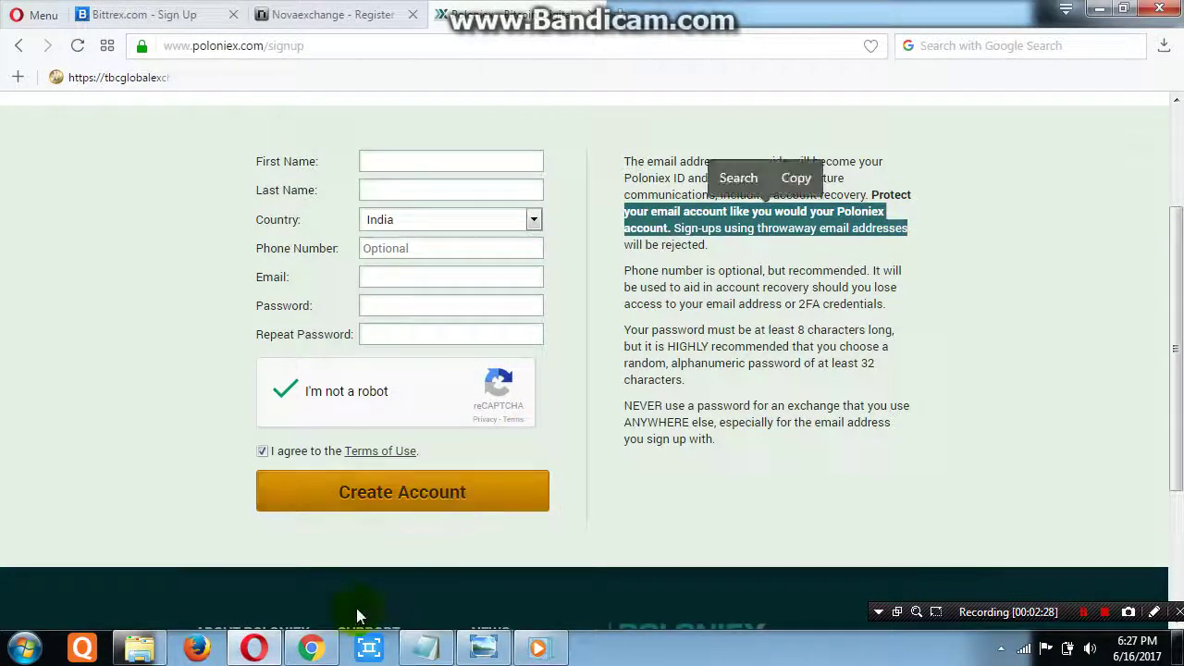
# Step: Switch to Chrome and look over the order forms and the sell and buy orders on the XRP/BTC exchange page
pyautogui.click(313, 652)
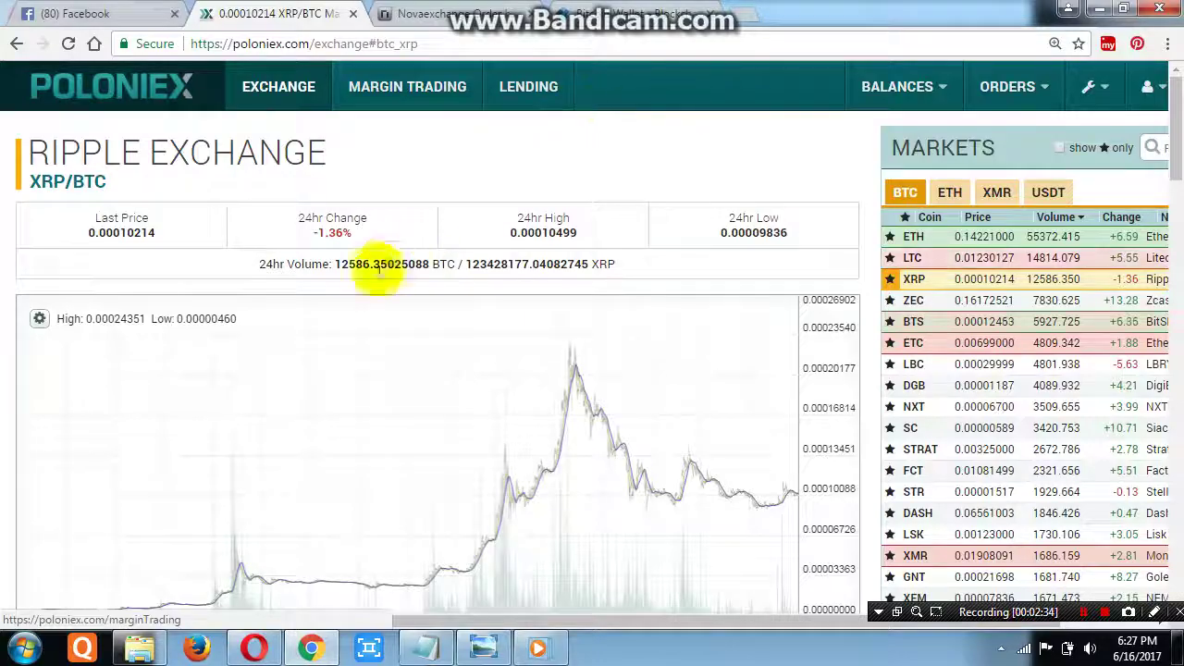
pyautogui.scroll(-4, 374, 278)
pyautogui.scroll(-8, 372, 292)
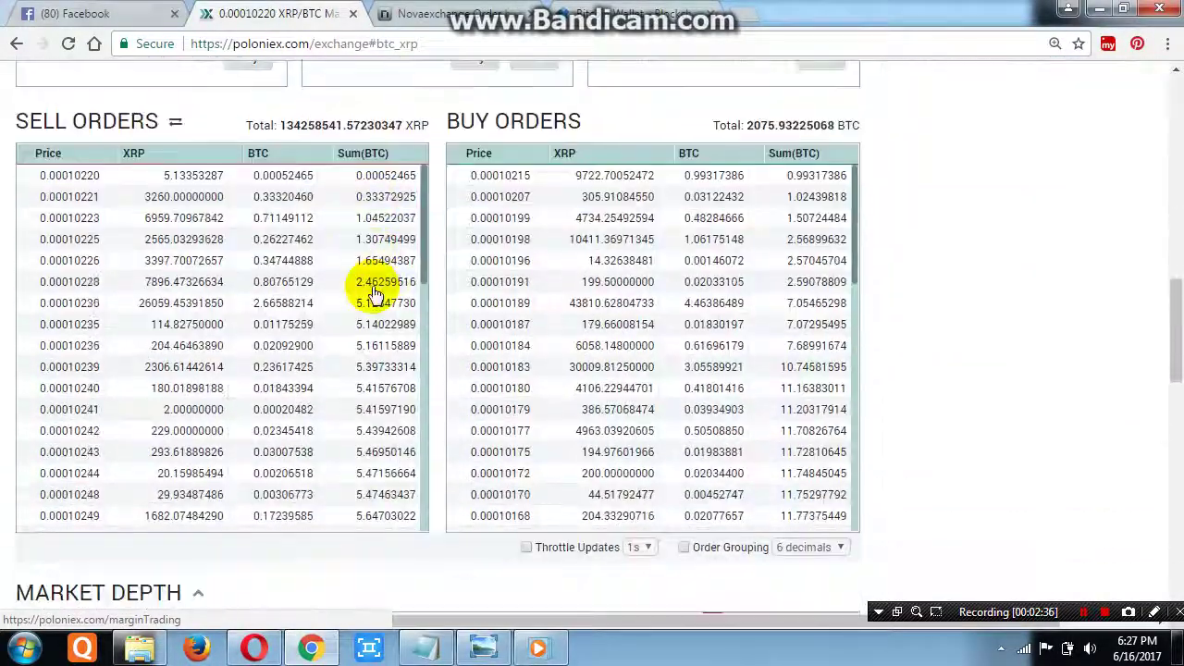
pyautogui.scroll(10, 375, 291)
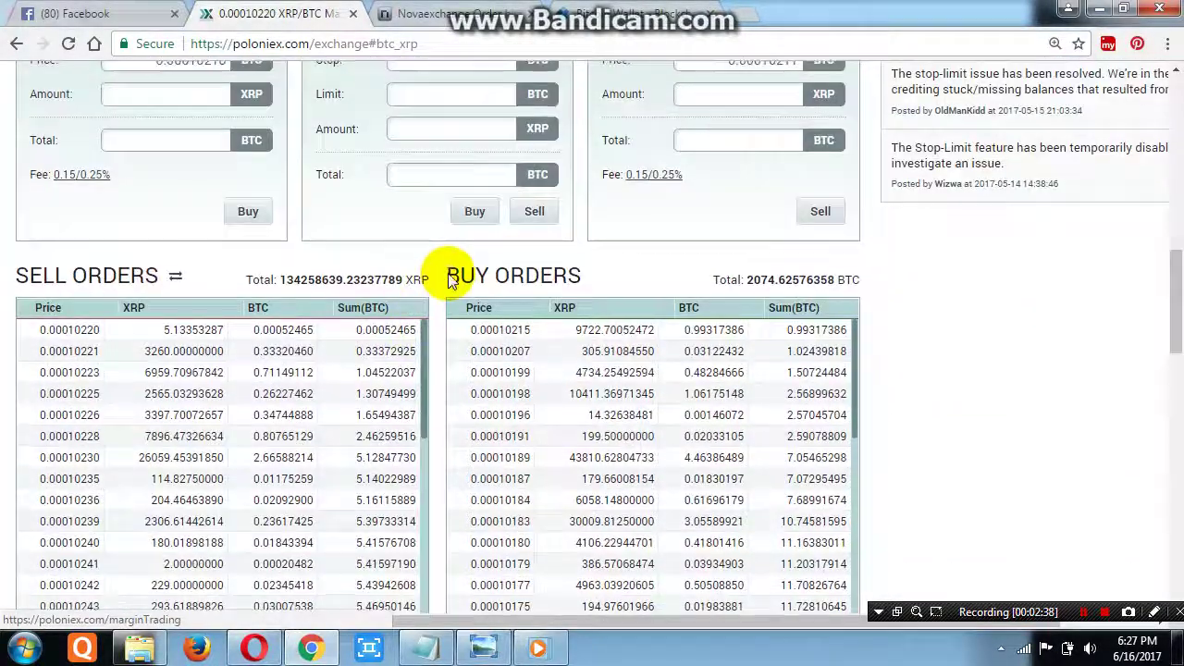
pyautogui.scroll(5, 450, 278)
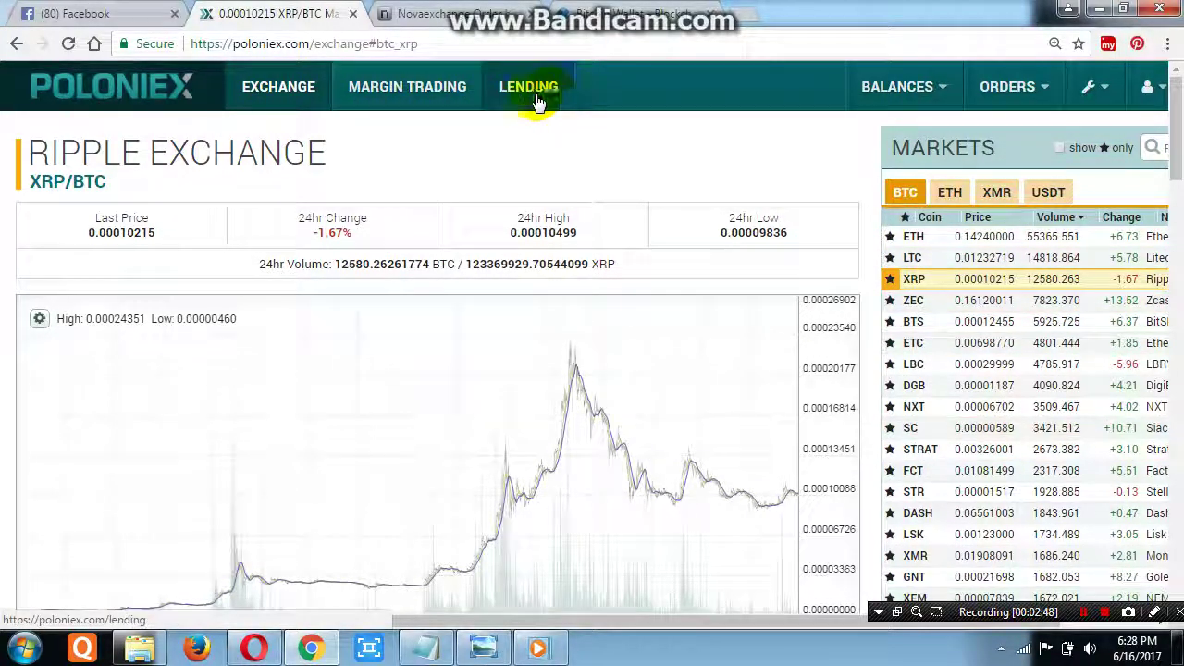
# Step: Open the account's Deposits & Withdrawals page
pyautogui.moveTo(925, 94)
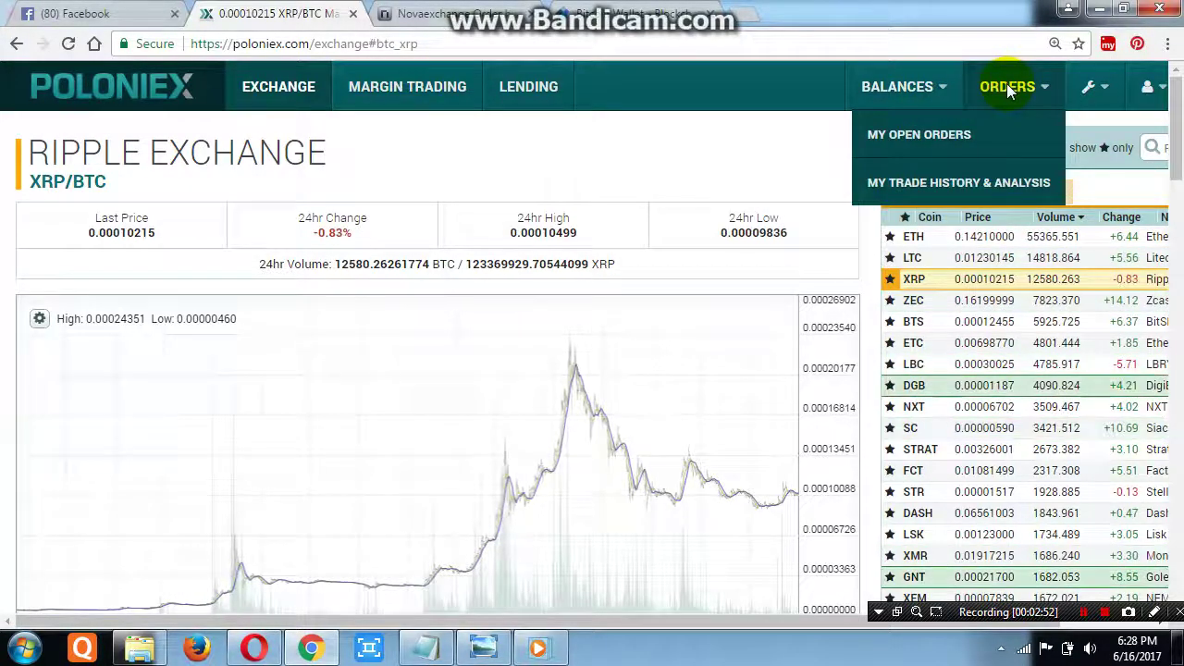
pyautogui.moveTo(1095, 88)
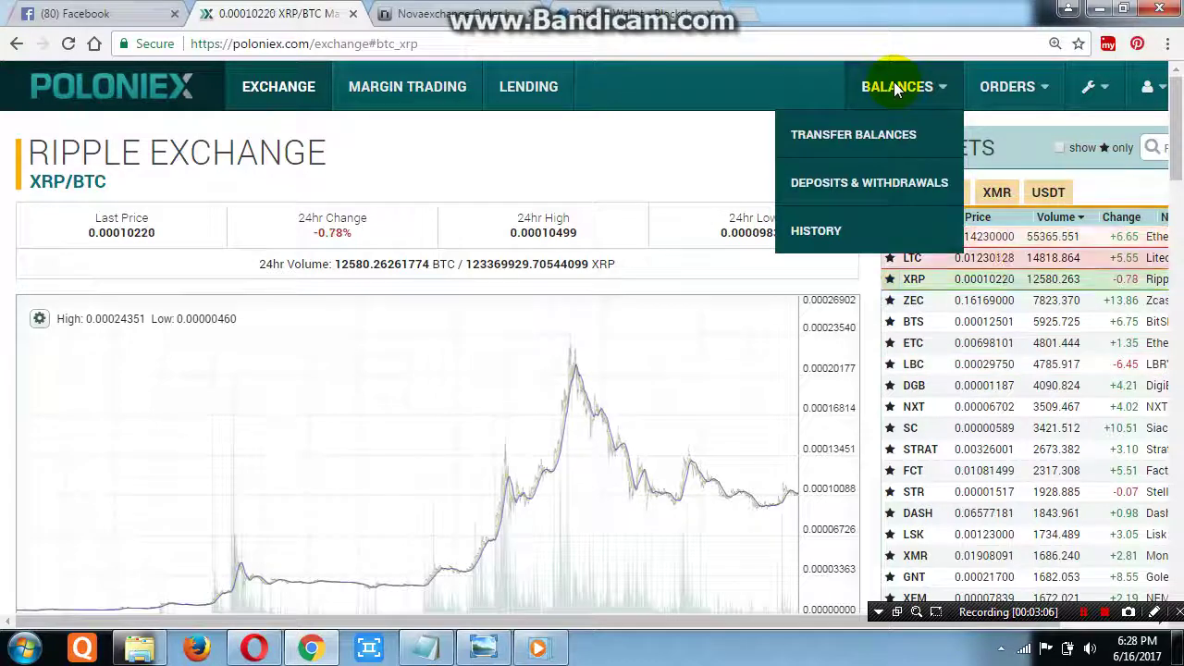
pyautogui.click(827, 195)
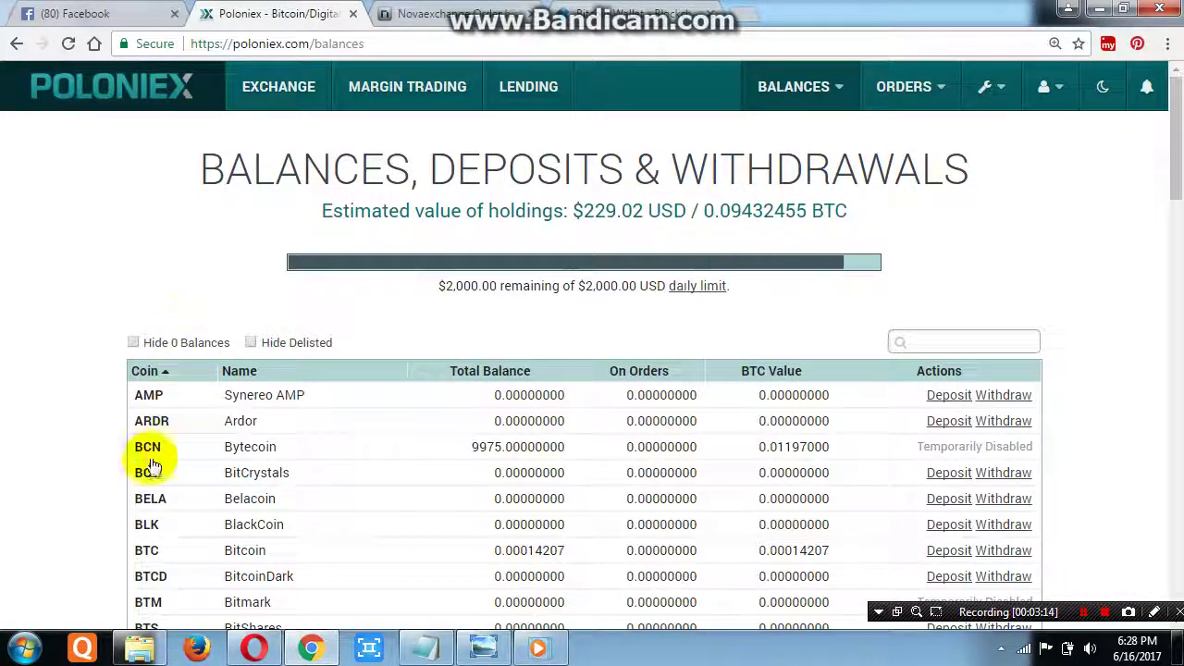
# Step: Examine the coin balances list, highlighting Bitcoin's BTC value and DigiByte's total balance
pyautogui.scroll(-1, 138, 379)
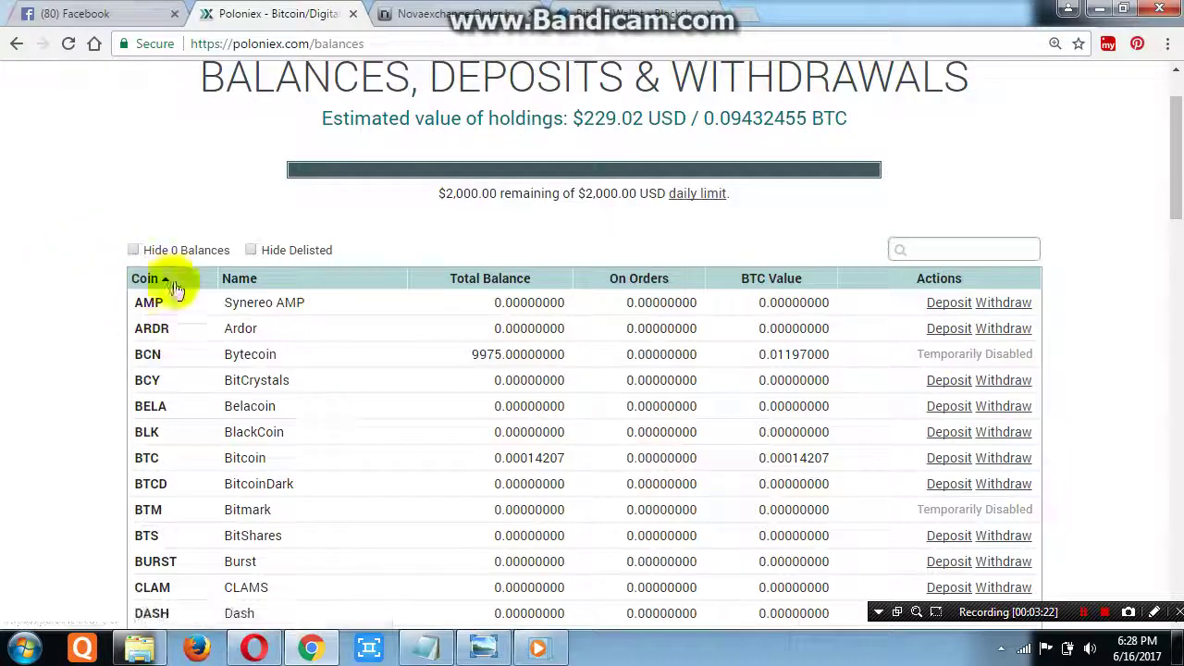
pyautogui.scroll(-1, 154, 449)
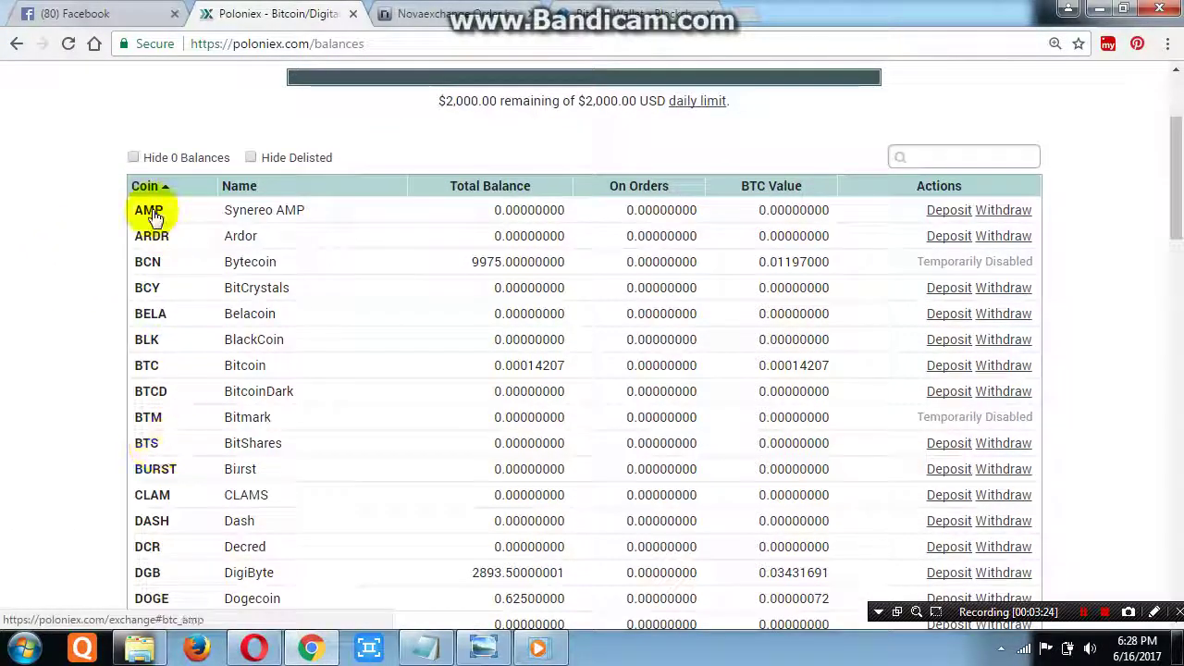
pyautogui.scroll(-1, 153, 468)
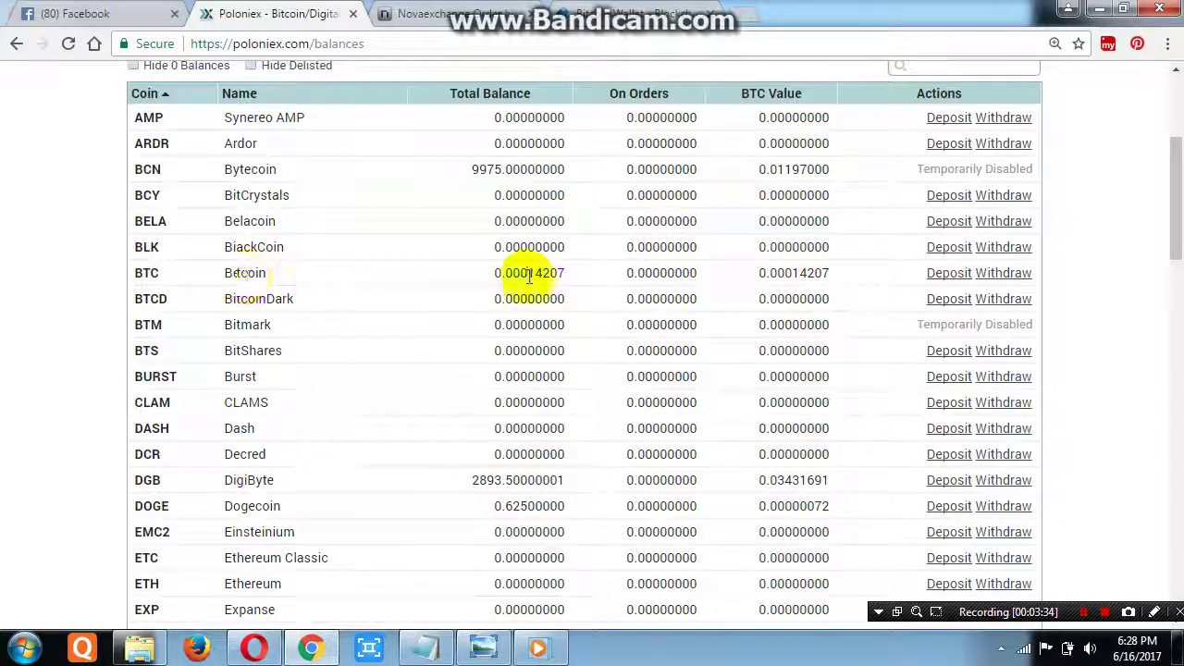
pyautogui.moveTo(740, 272); pyautogui.dragTo(849, 272)
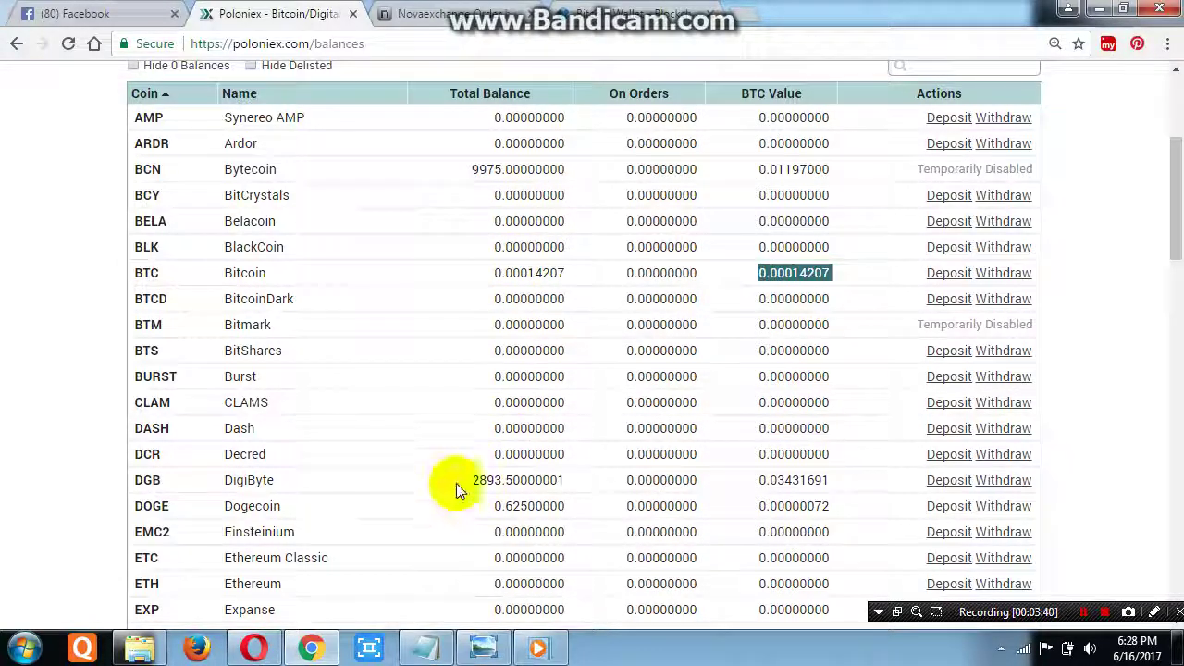
pyautogui.moveTo(472, 481); pyautogui.dragTo(528, 475)
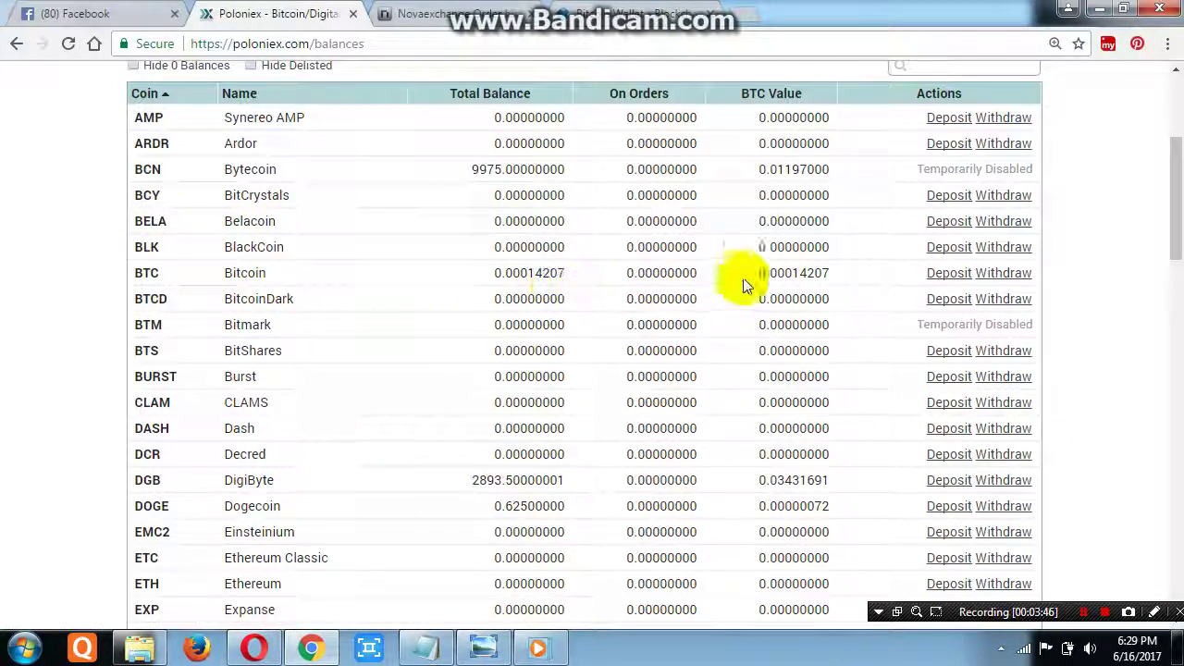
# Step: Show the Bitcoin deposit address, and highlight the notice to send only BTC and the address itself
pyautogui.click(948, 272)
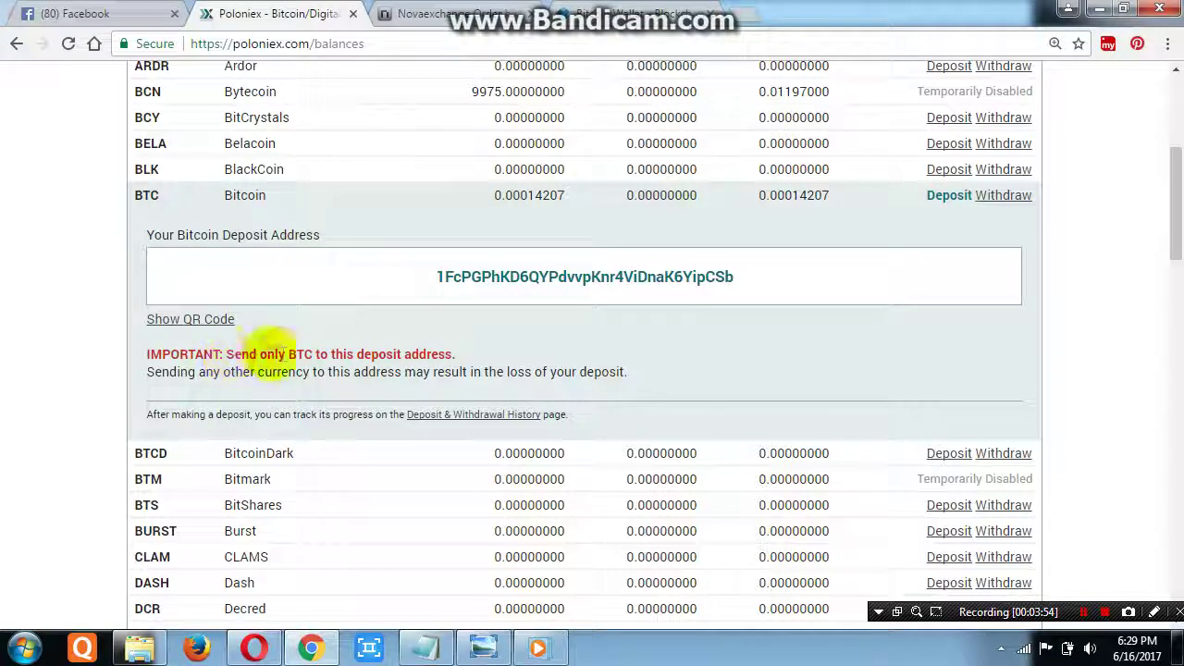
pyautogui.moveTo(459, 356); pyautogui.dragTo(255, 360)
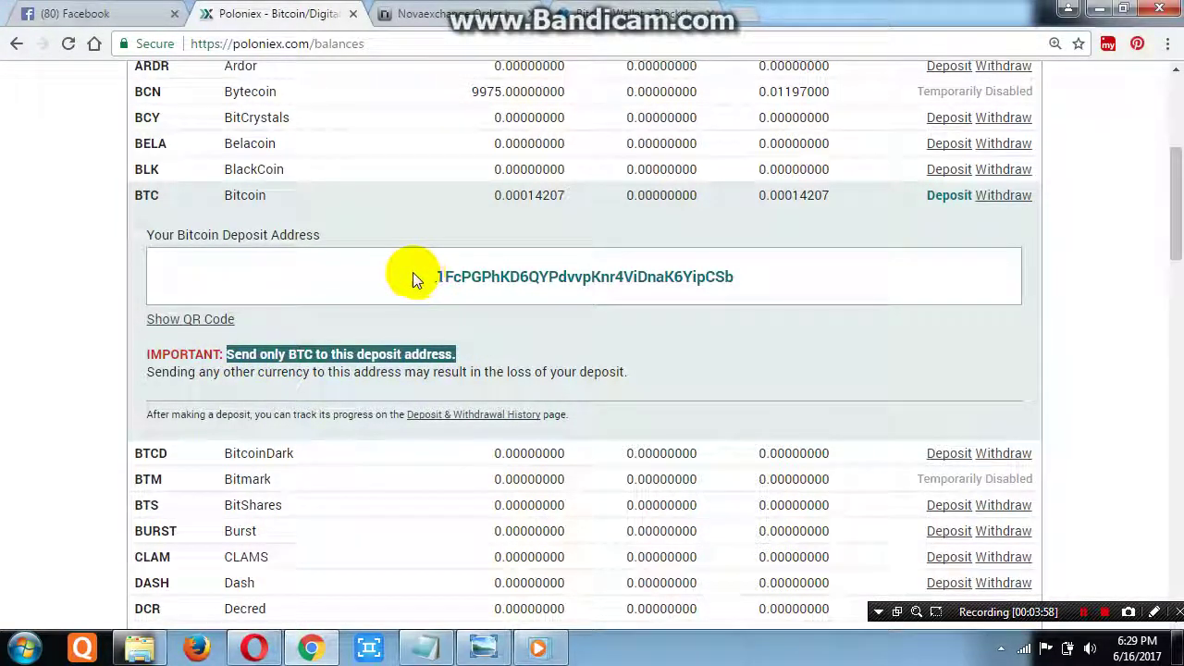
pyautogui.moveTo(413, 277); pyautogui.dragTo(772, 275)
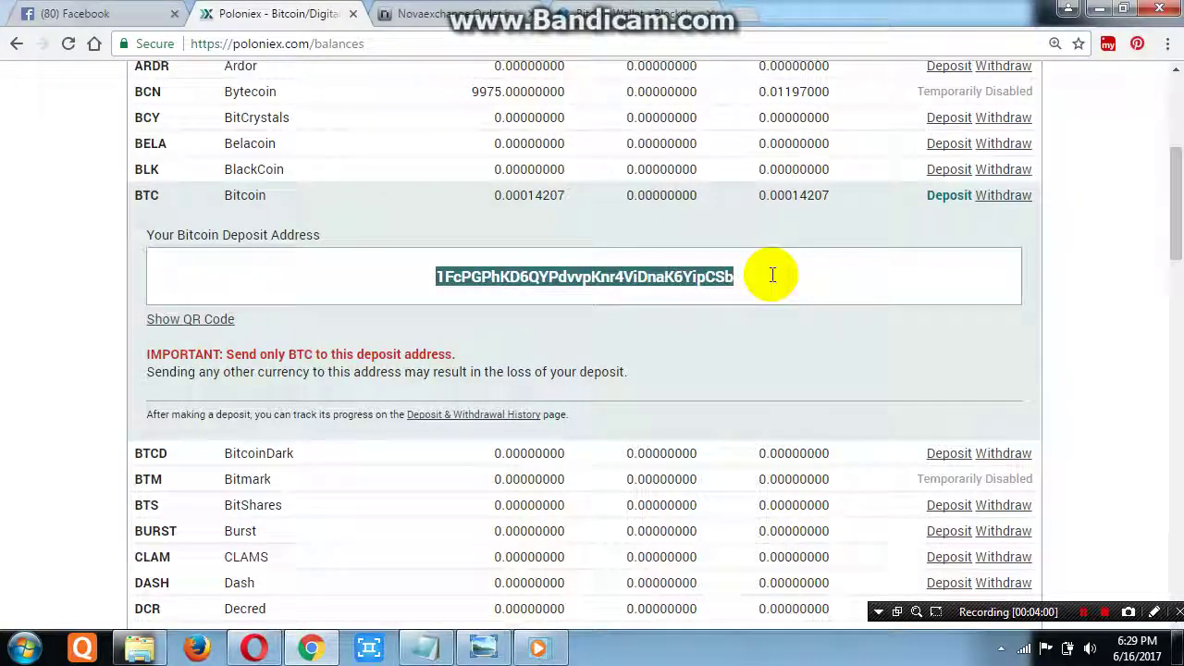
# Step: Try to open the Deposit & Withdrawal History page, and view the Blockchain wallet site before returning to the Poloniex balances
pyautogui.click(426, 418)
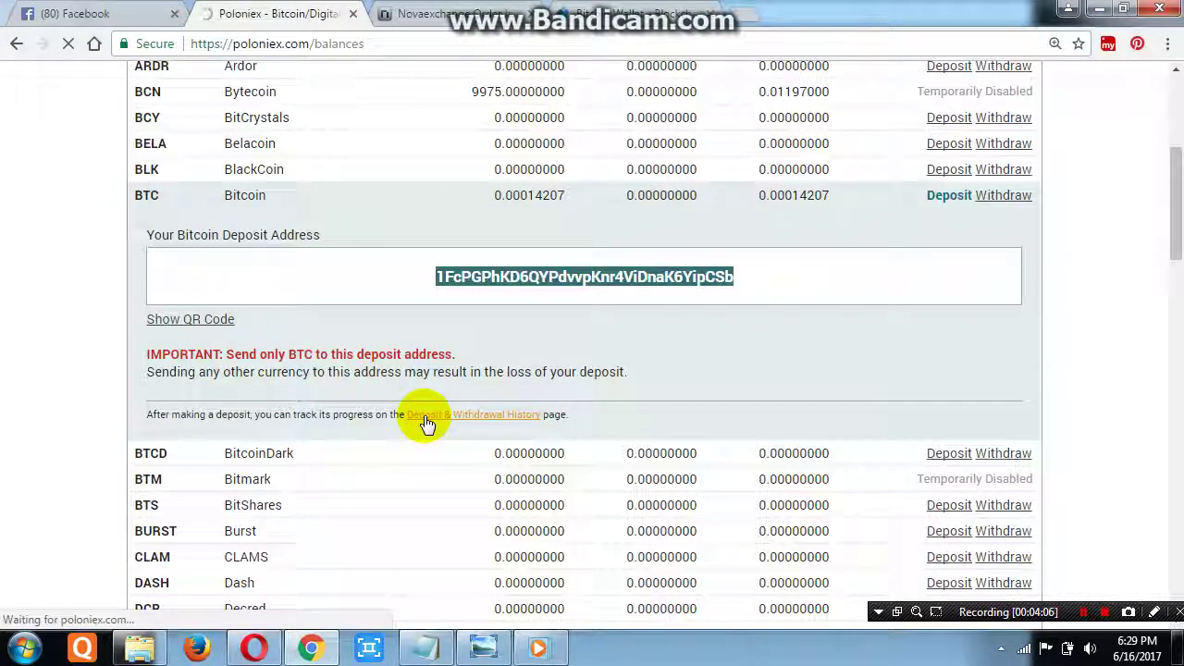
pyautogui.click(65, 43)
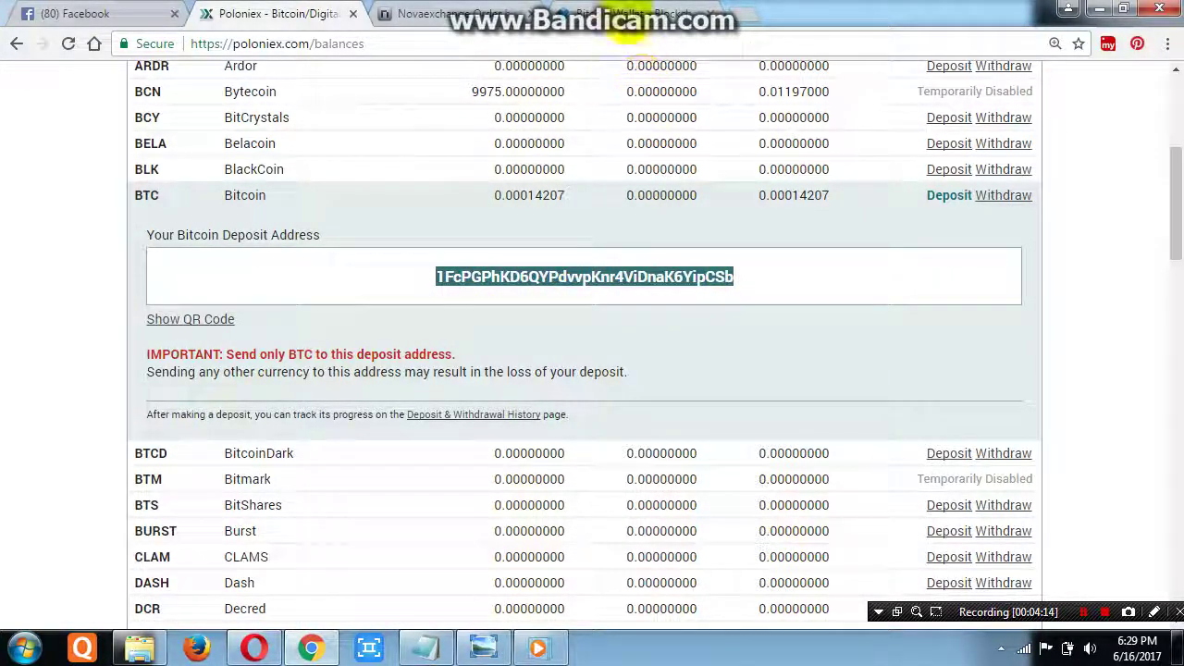
pyautogui.click(629, 14)
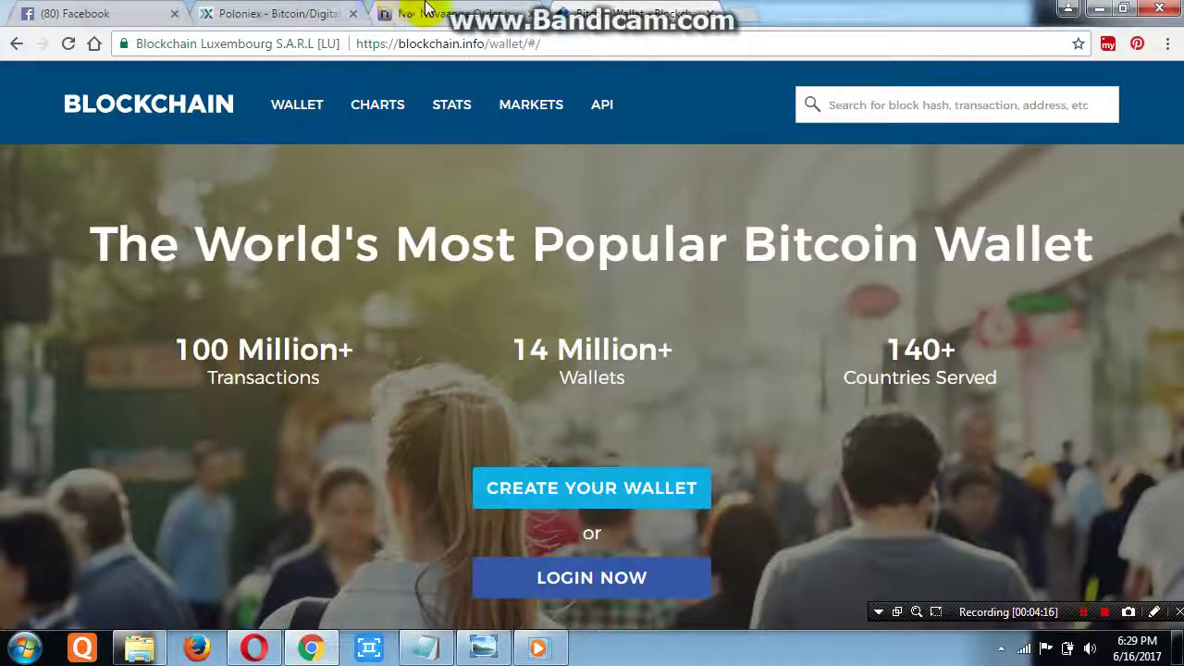
pyautogui.click(287, 13)
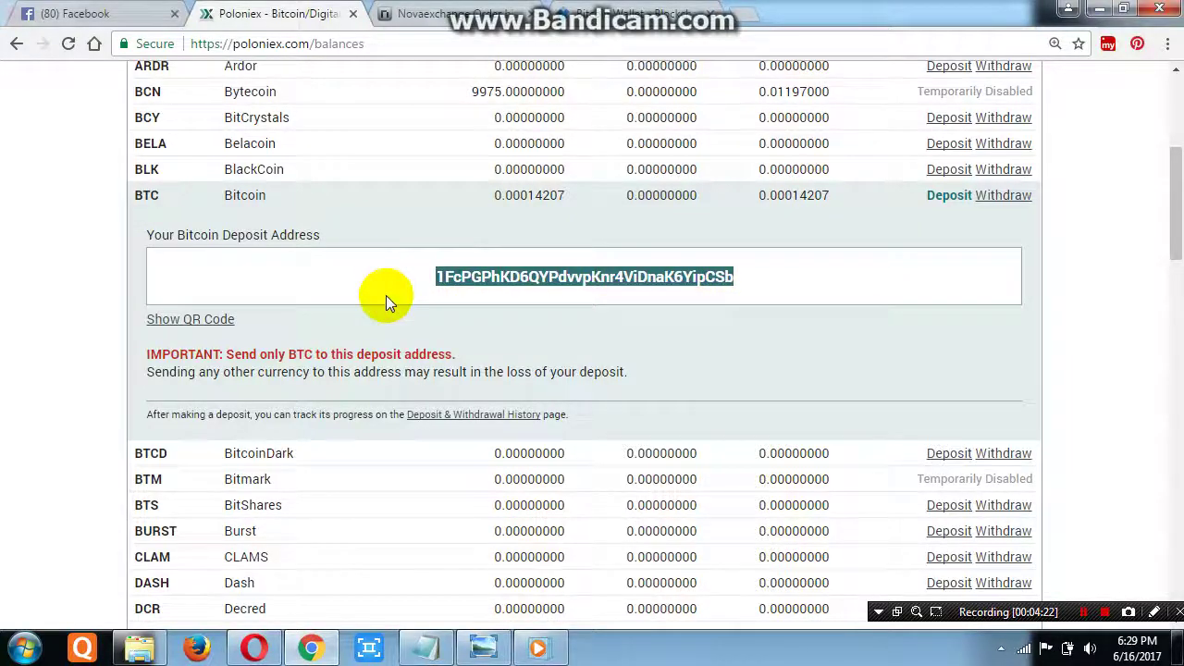
# Step: Open the Exchange page from the balances page, highlighting part of Bitcoin's BTC value while it loads
pyautogui.scroll(4, 386, 295)
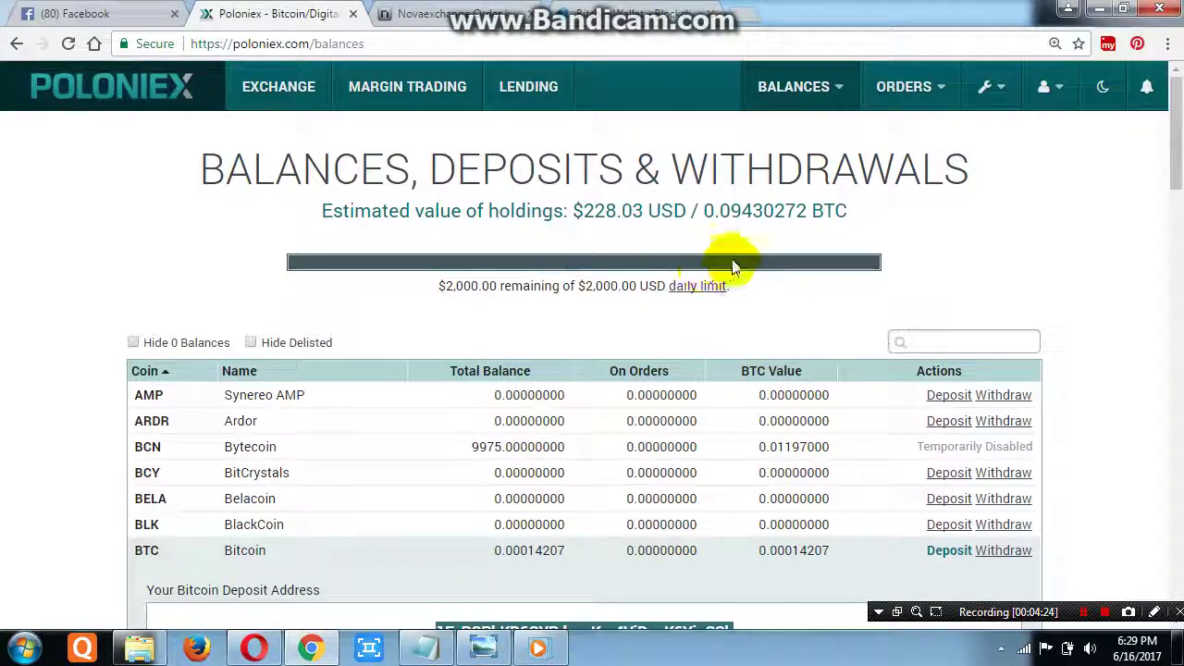
pyautogui.moveTo(908, 102)
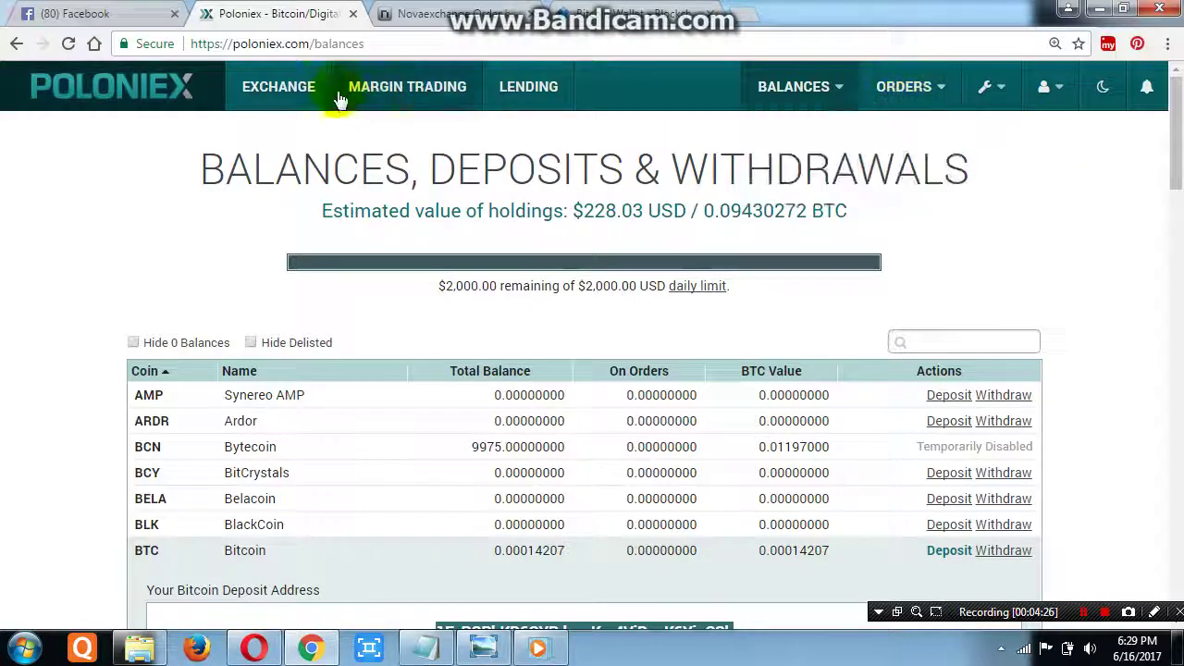
pyautogui.click(280, 89)
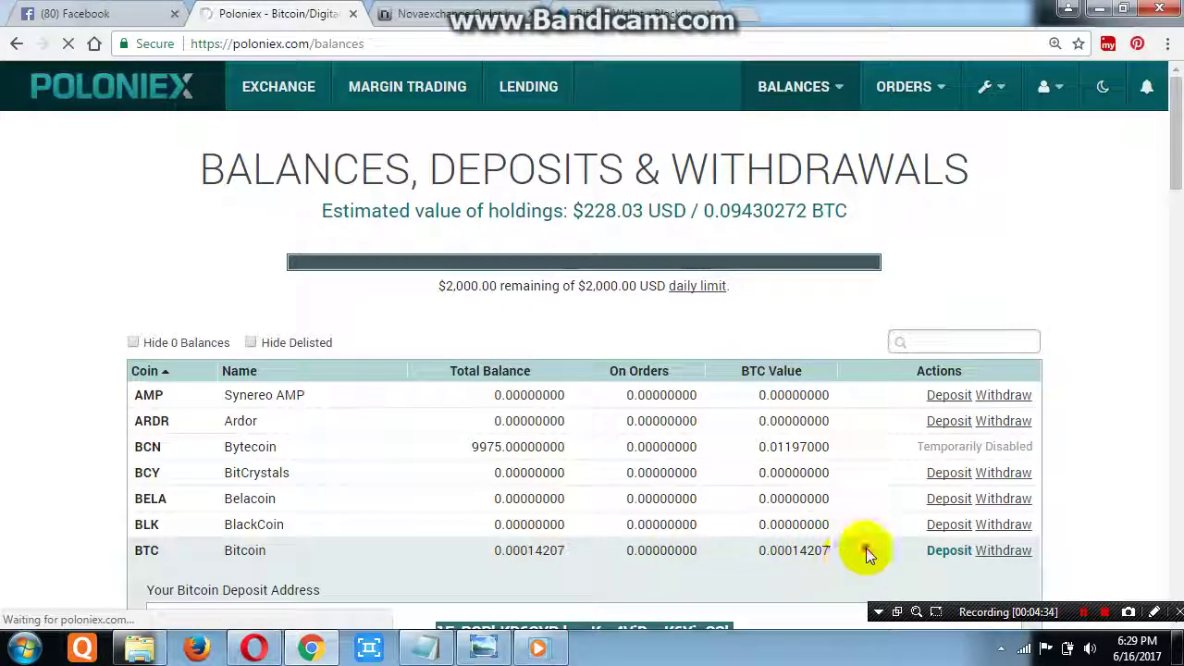
pyautogui.moveTo(866, 554); pyautogui.dragTo(800, 553)
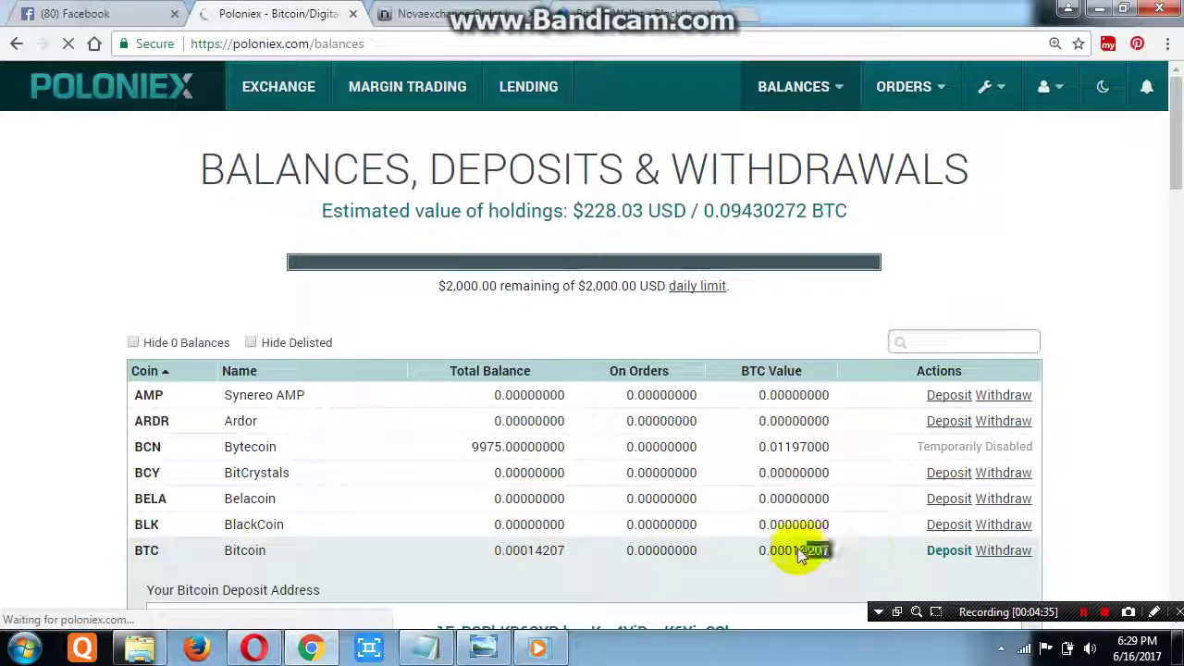
pyautogui.click(287, 92)
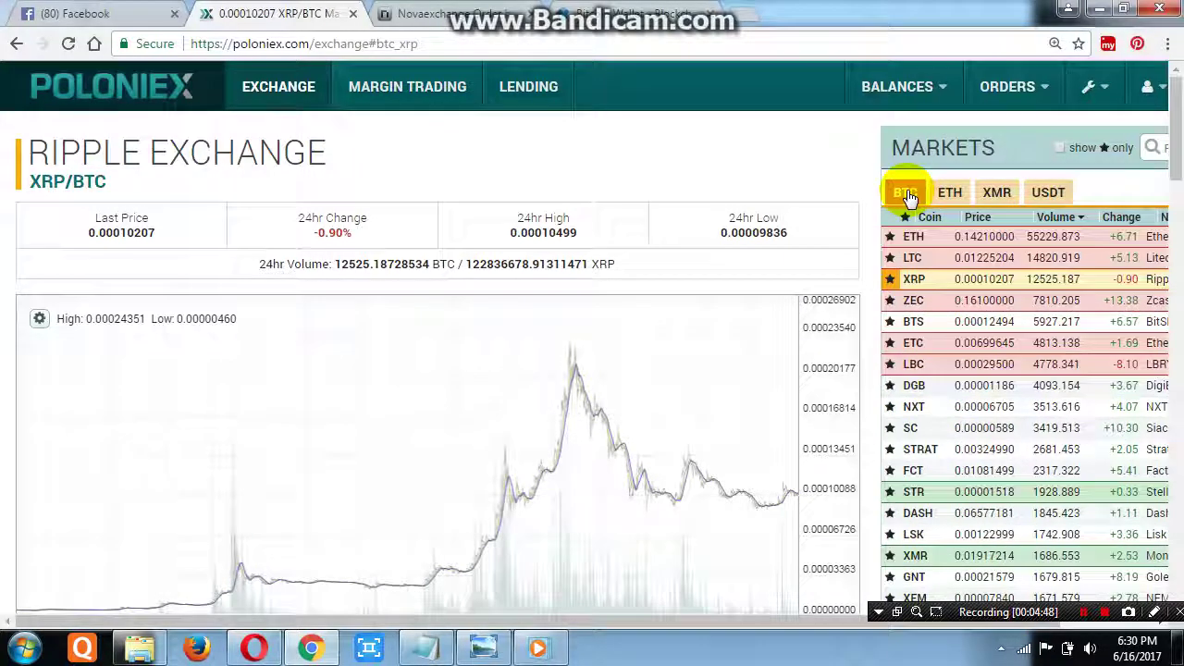
# Step: View the ETH, XMR and USDT market lists, and return to the BTC market list
pyautogui.click(958, 199)
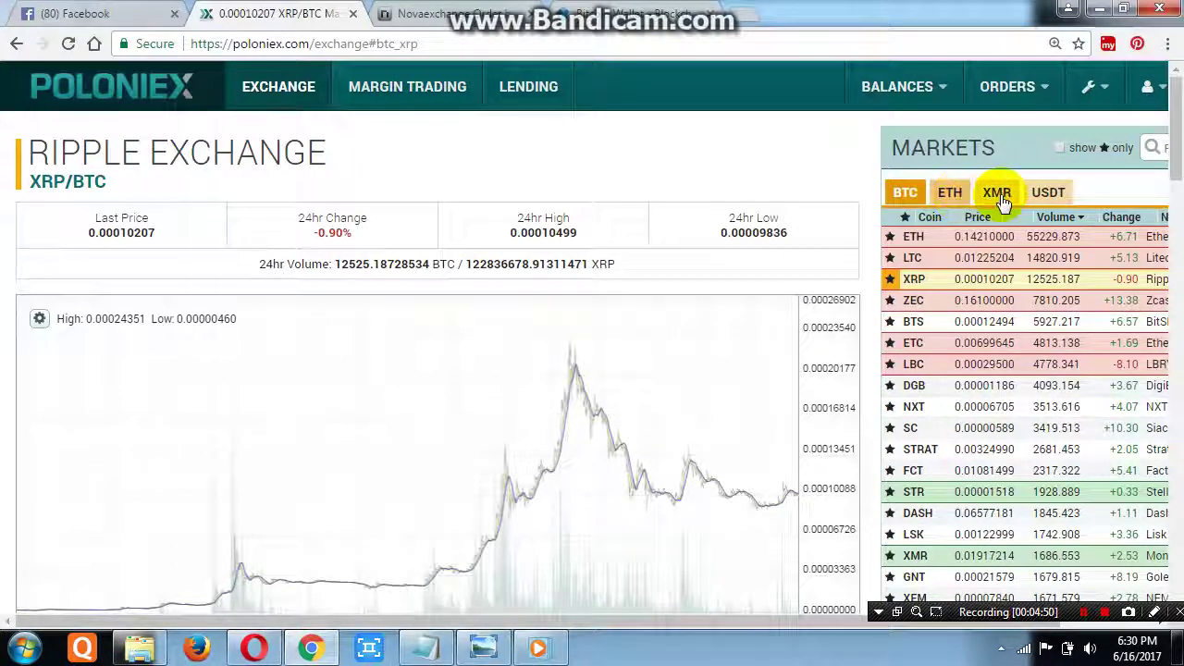
pyautogui.click(1000, 194)
pyautogui.click(1042, 198)
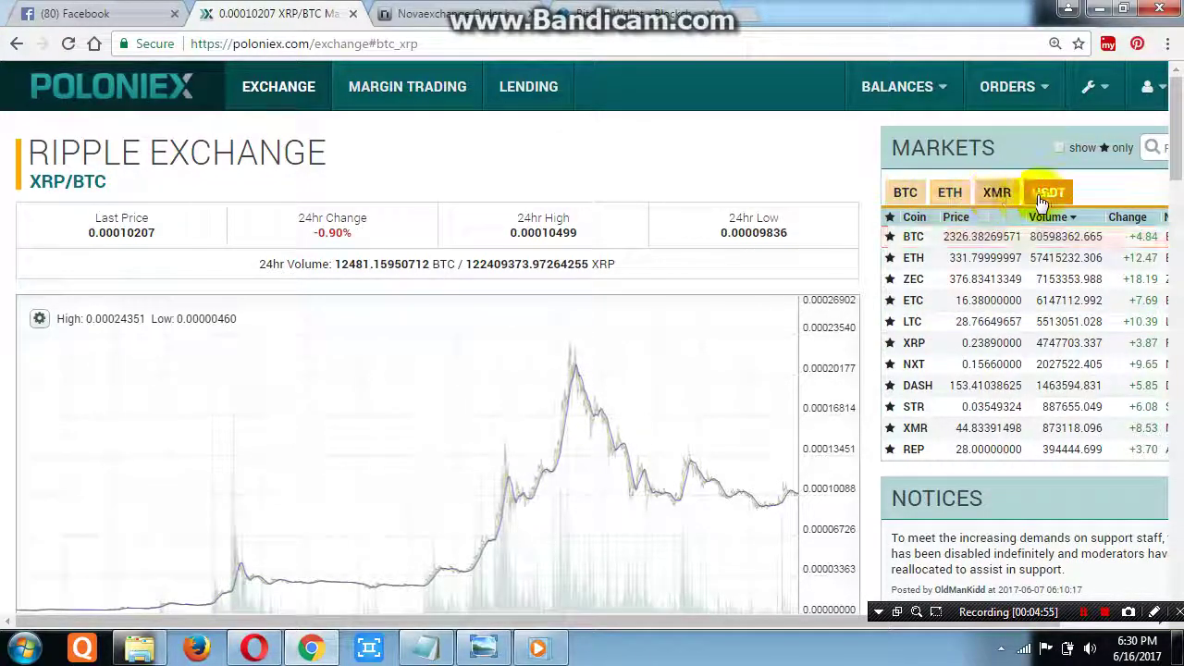
pyautogui.click(909, 197)
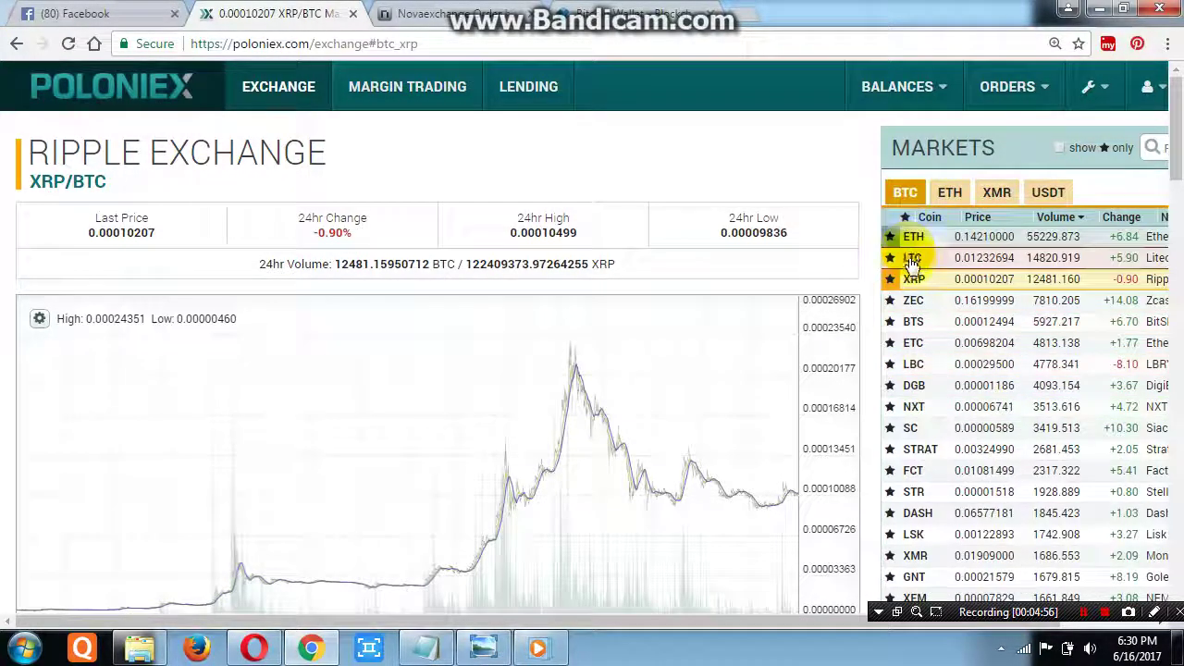